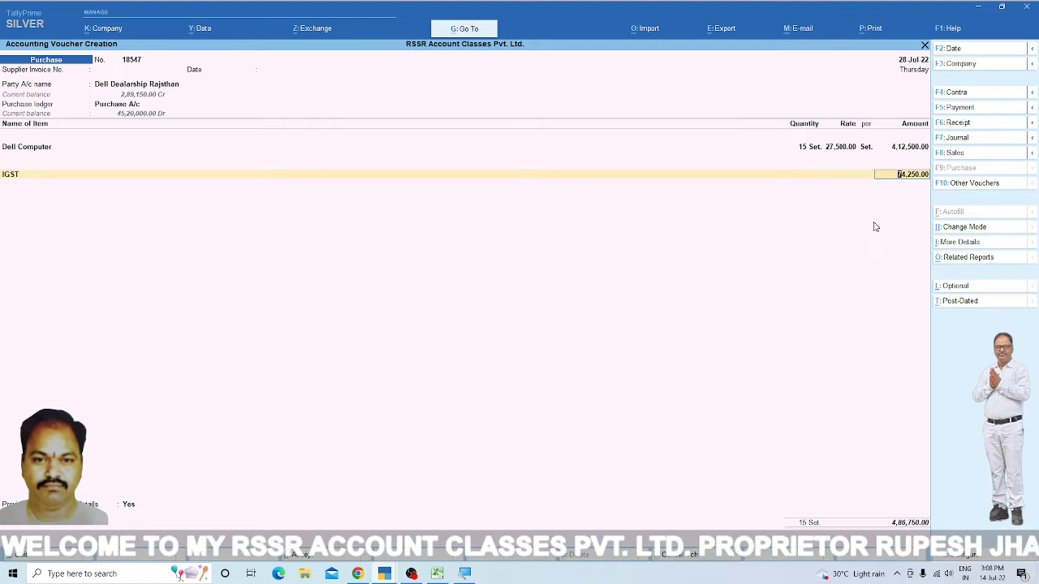
Step: Accept the calculated IGST amount and add the TCS Purchase @ 0.100% ledger to the Dell purchase voucher at 0.10%
{"action": "key", "text": "Return"}
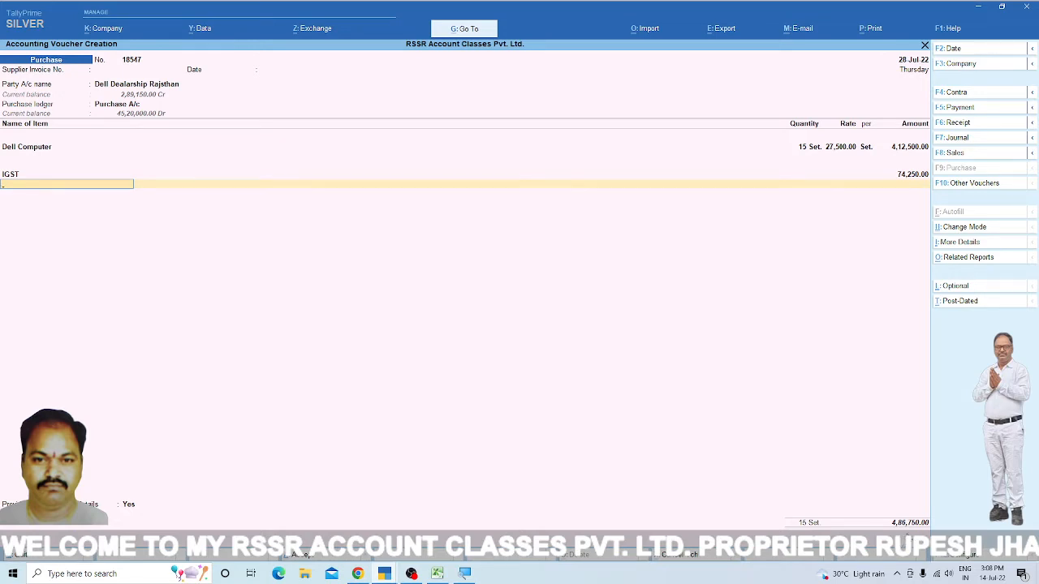
{"action": "type", "text": "T"}
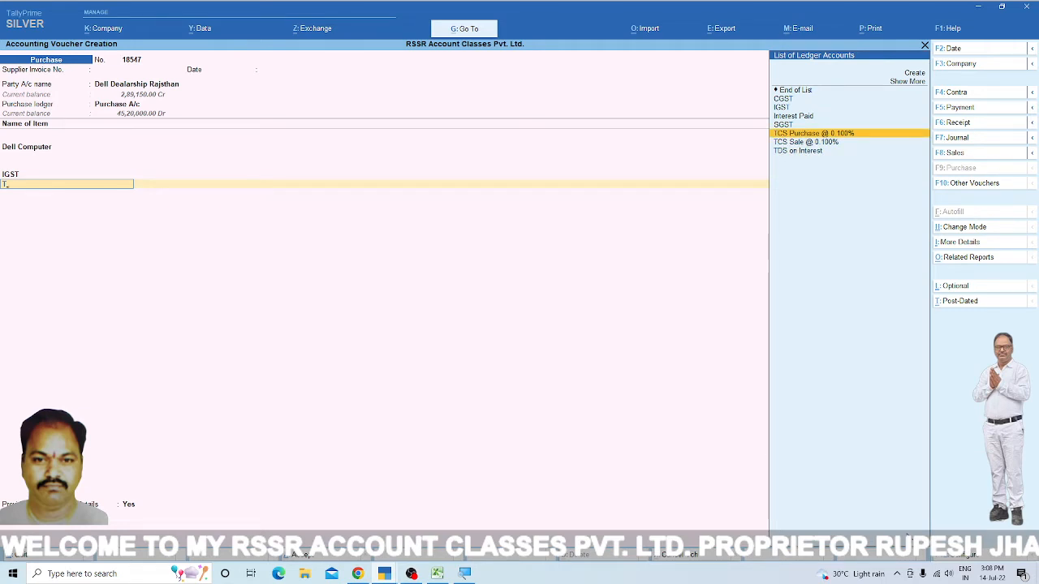
{"action": "key", "text": "Return"}
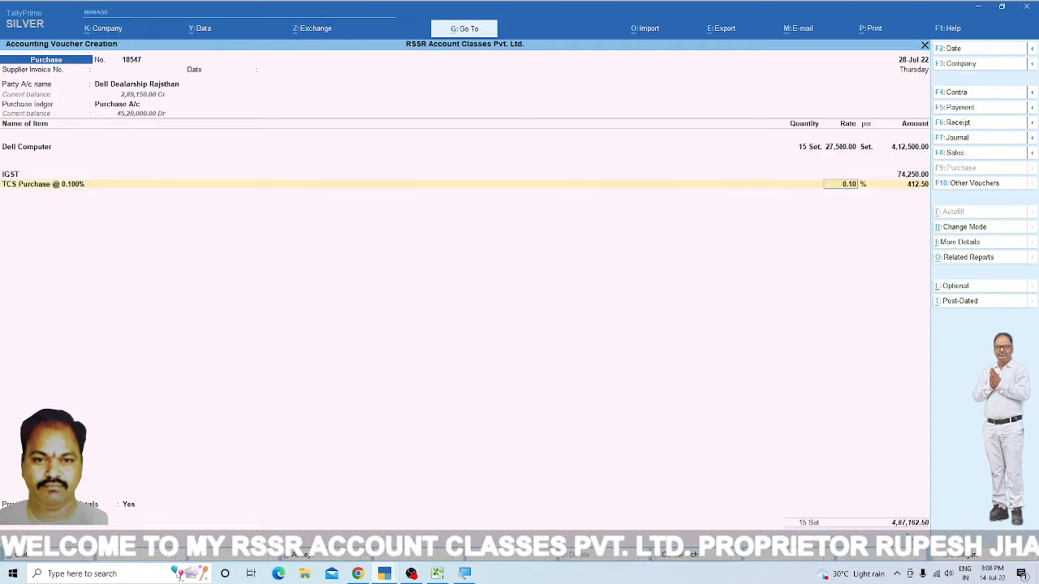
{"action": "key", "text": "Return"}
{"action": "key", "text": "Return"}
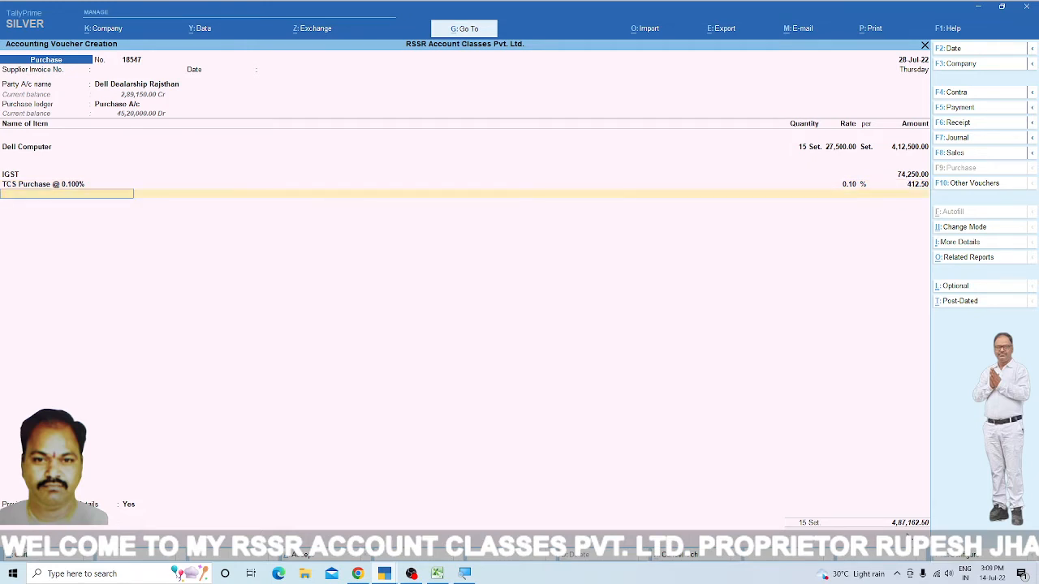
Step: Add the Rounding Of ledger with an amount of 0.50 and end the voucher's ledger list
{"action": "type", "text": "ro"}
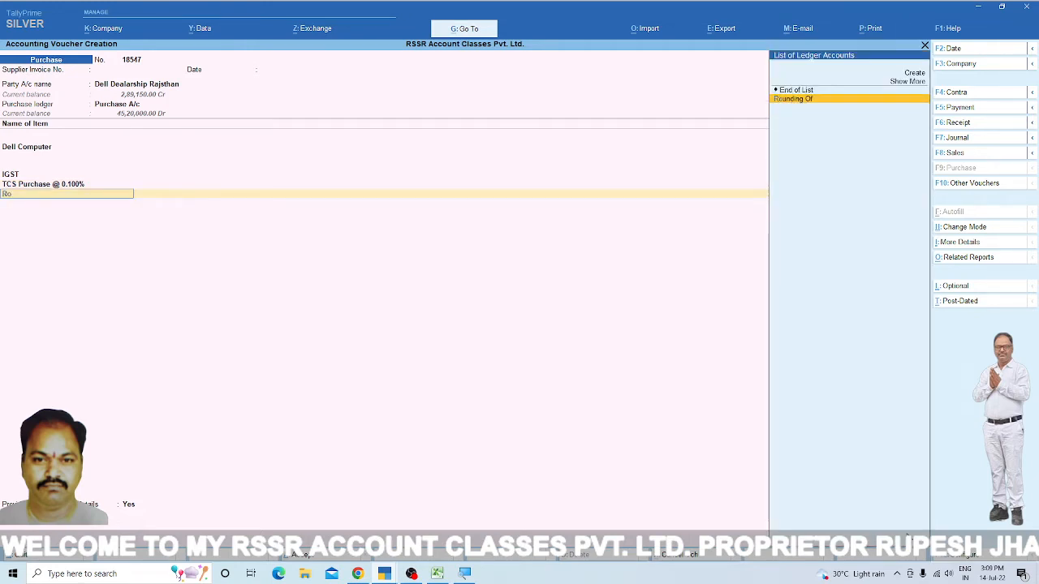
{"action": "key", "text": "Return"}
{"action": "key", "text": "Return"}
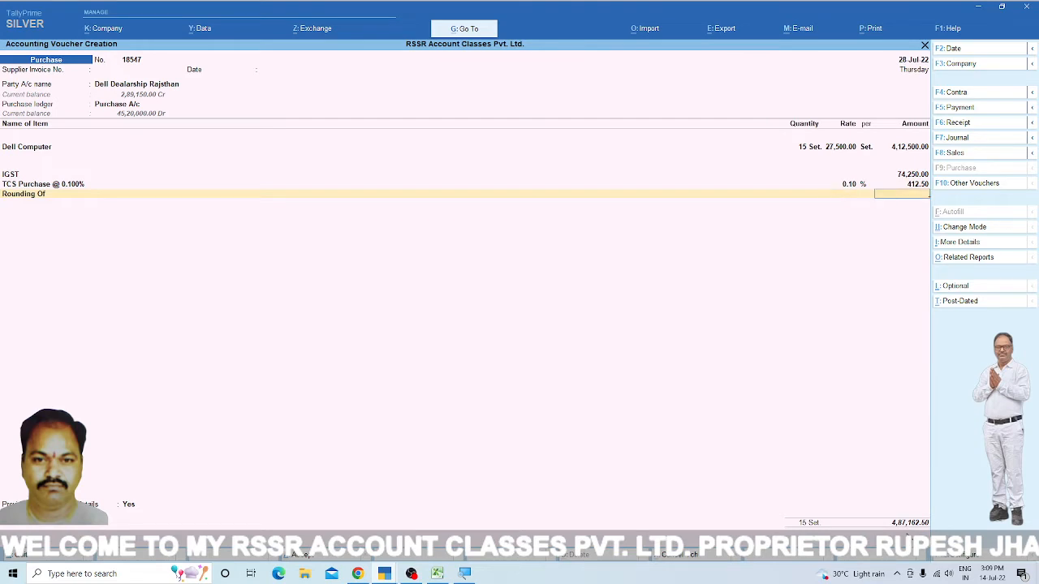
{"action": "key", "text": "Return"}
{"action": "key", "text": "BackSpace"}
{"action": "key", "text": "Return"}
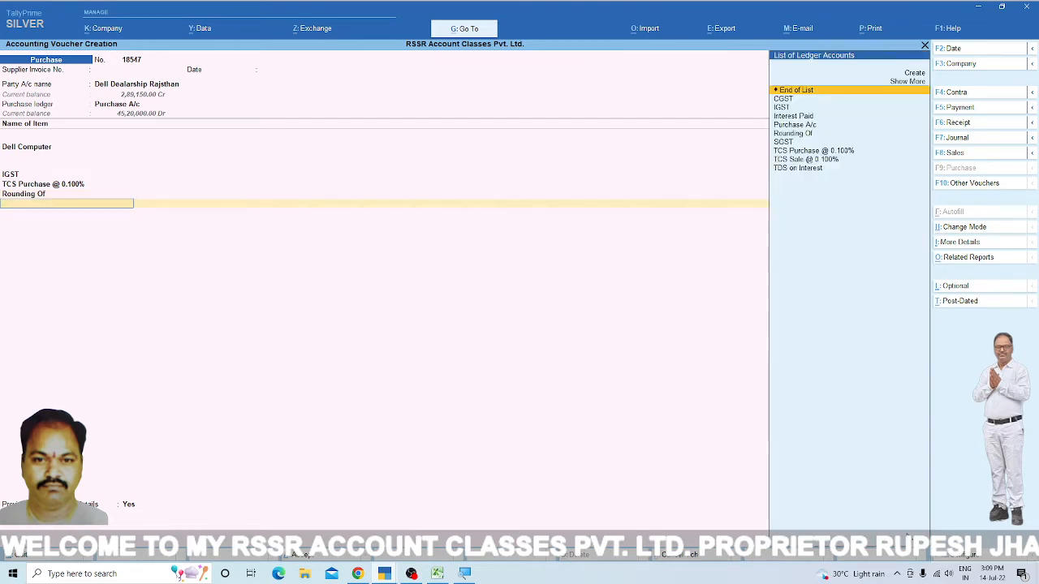
{"action": "key", "text": "Return"}
Step: Set the provide-details option to No and accept the Dell purchase voucher
{"action": "key", "text": "n"}
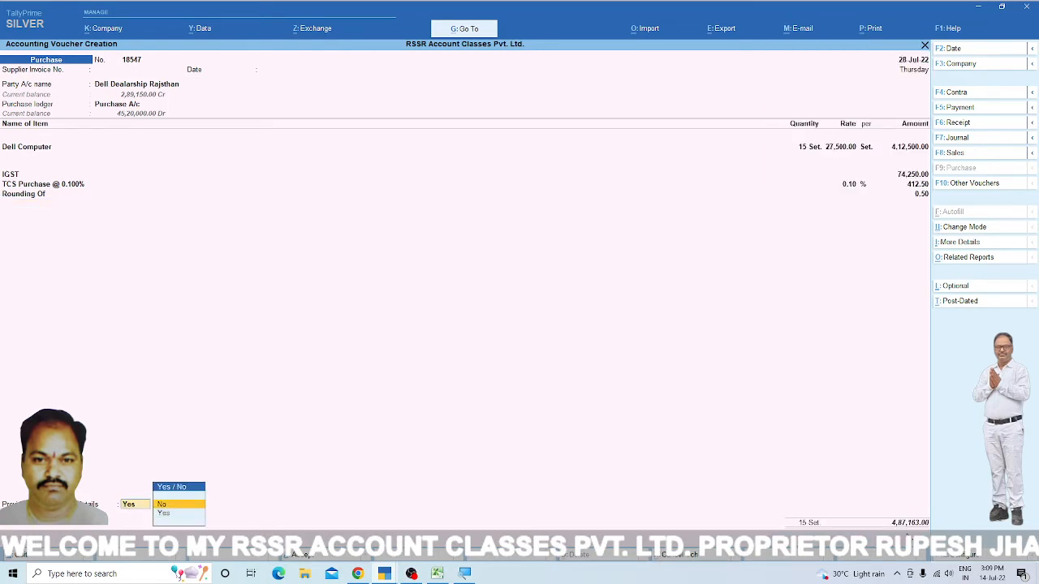
{"action": "key", "text": "Return"}
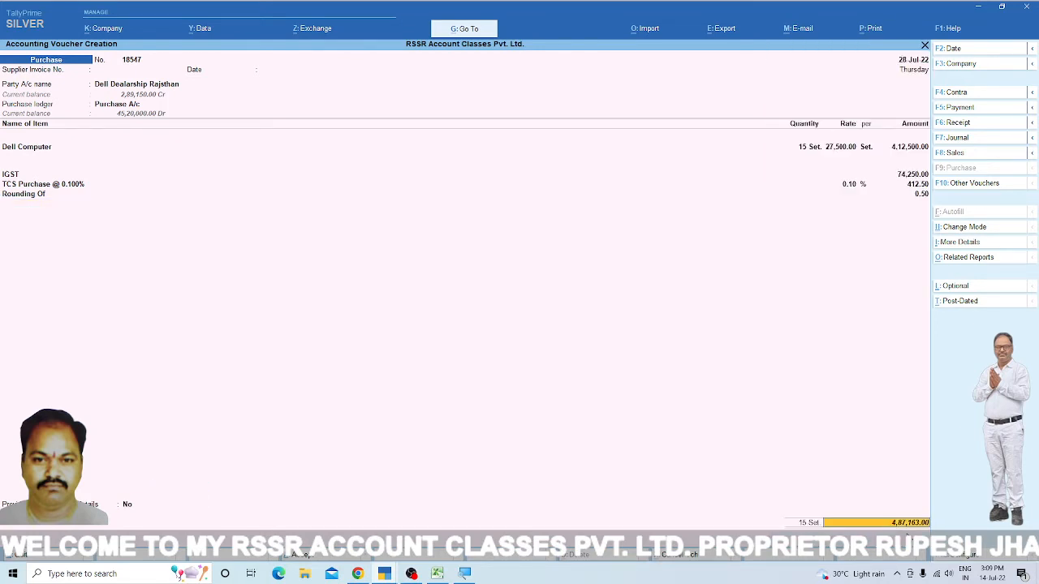
{"action": "key", "text": "Return"}
{"action": "key", "text": "Return"}
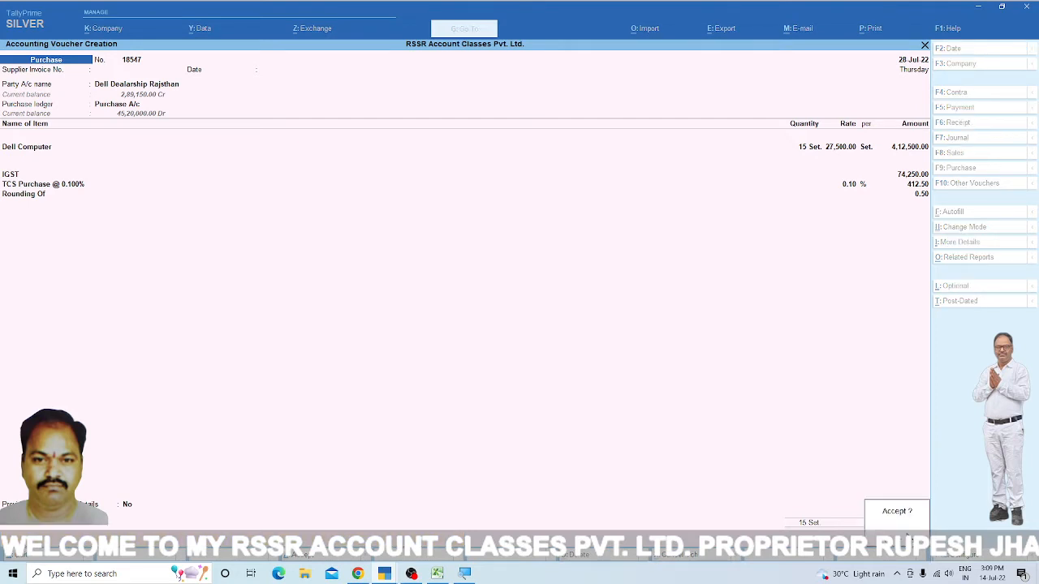
{"action": "key", "text": "Return"}
Step: Set the new purchase voucher's date to 26-7-2022
{"action": "key", "text": "Return"}
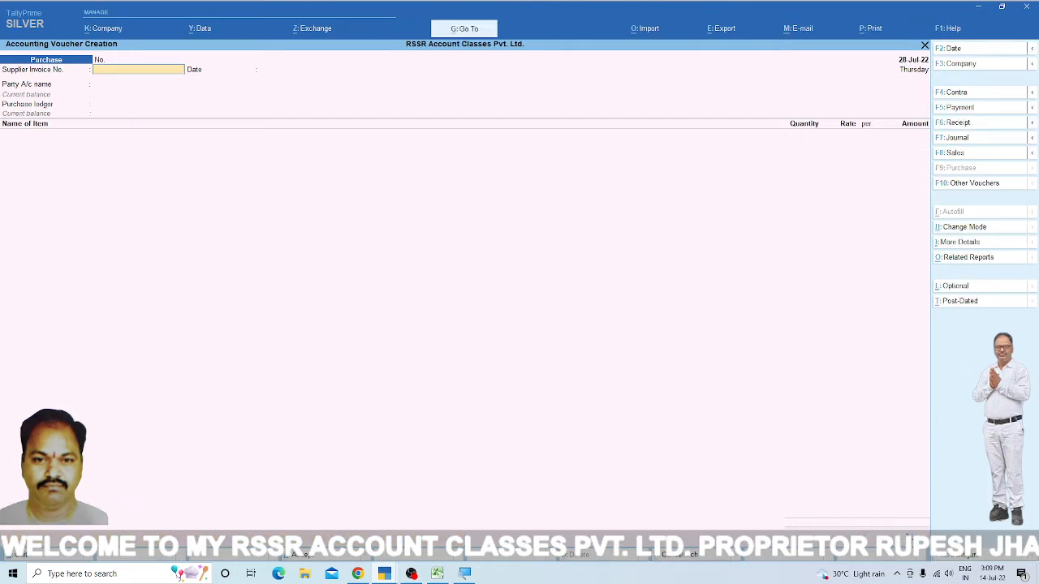
{"action": "key", "text": "BackSpace"}
{"action": "key", "text": "F2"}
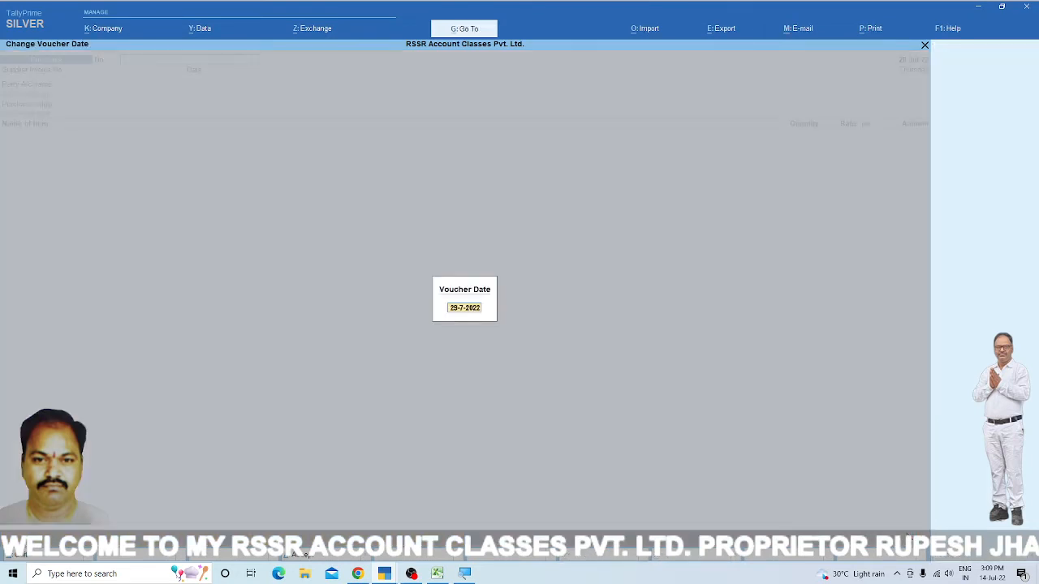
{"action": "type", "text": "26"}
{"action": "key", "text": "Return"}
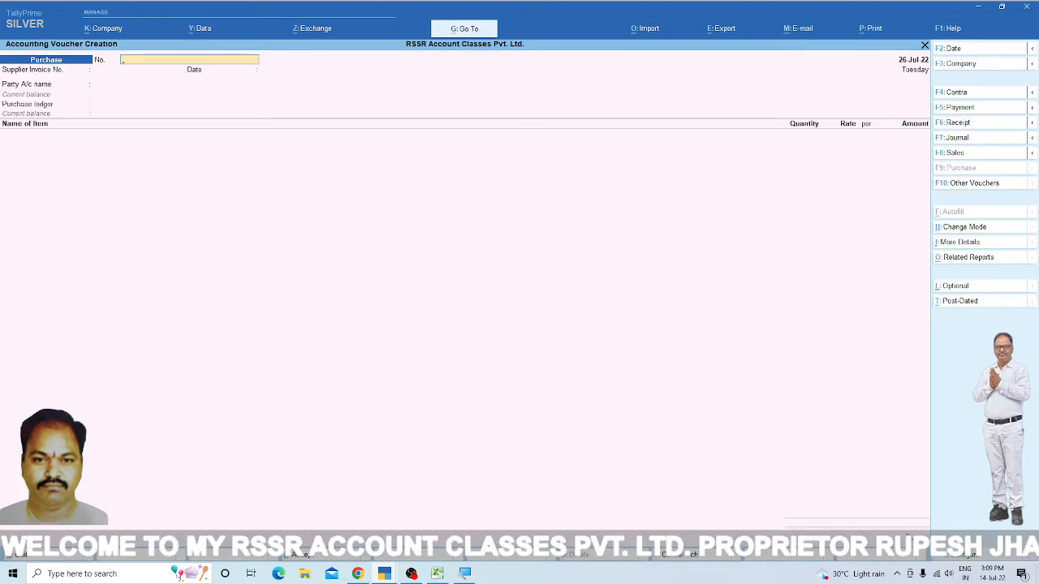
Step: Choose Canon Computer Benglor as the party, accept its receipt and party details unchanged, and use Purchase A/c as the purchase ledger
{"action": "key", "text": "Return"}
{"action": "key", "text": "Return"}
{"action": "key", "text": "Return"}
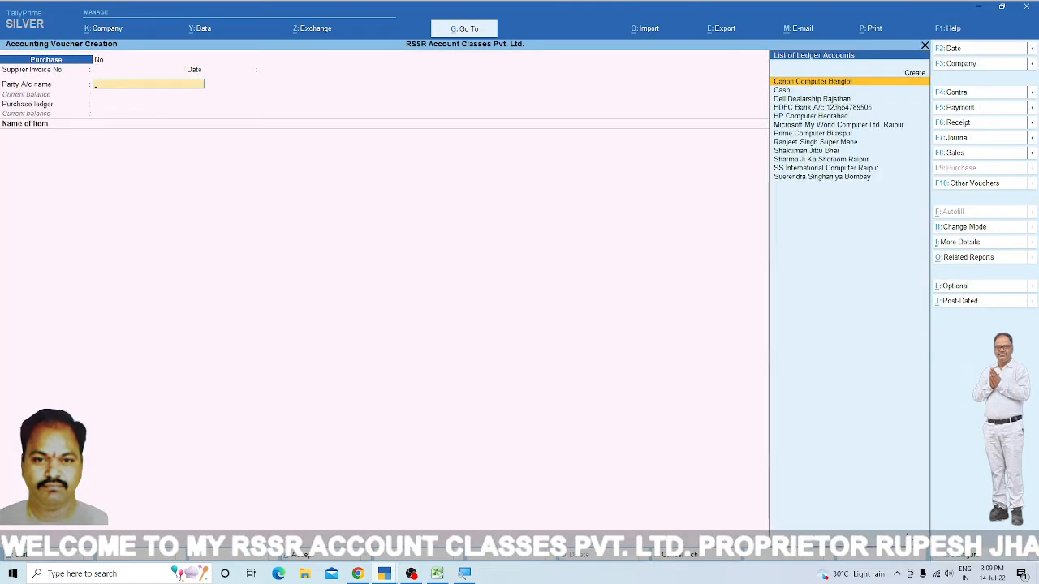
{"action": "type", "text": "C"}
{"action": "key", "text": "Return"}
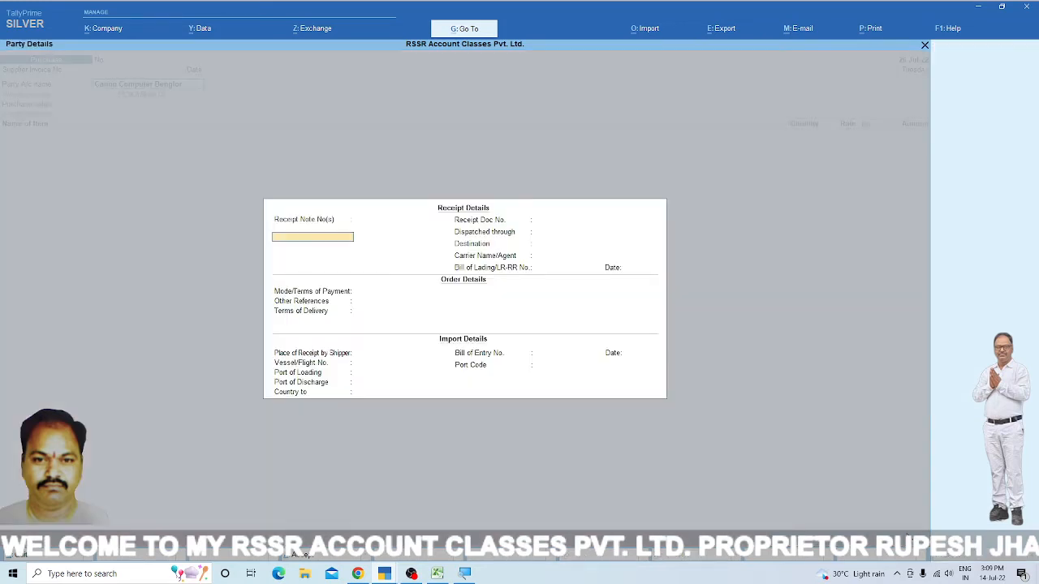
{"action": "key", "text": "Return"}
{"action": "key", "text": "ctrl+a"}
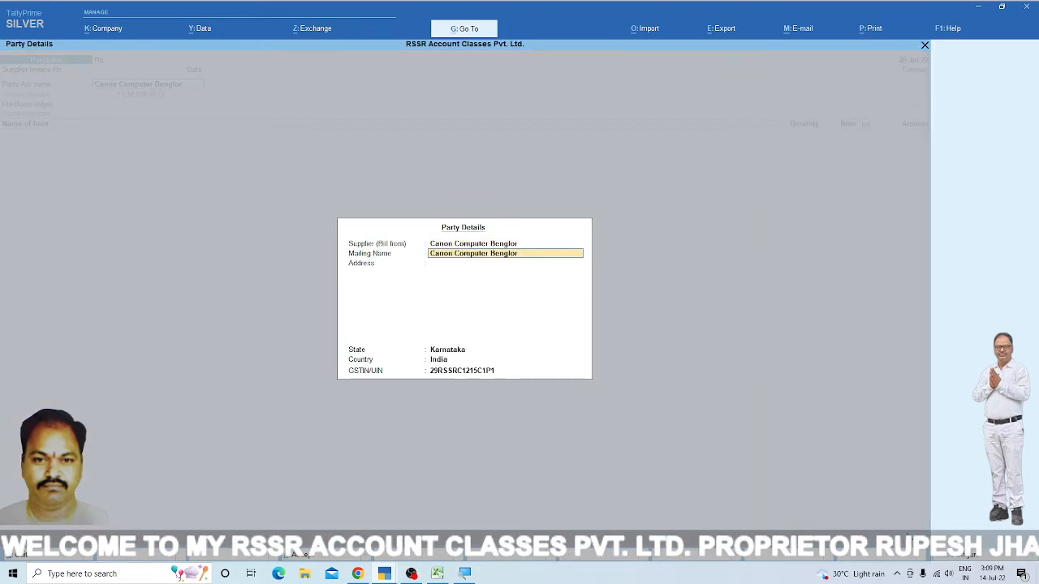
{"action": "key", "text": "ctrl+a"}
{"action": "key", "text": "Return"}
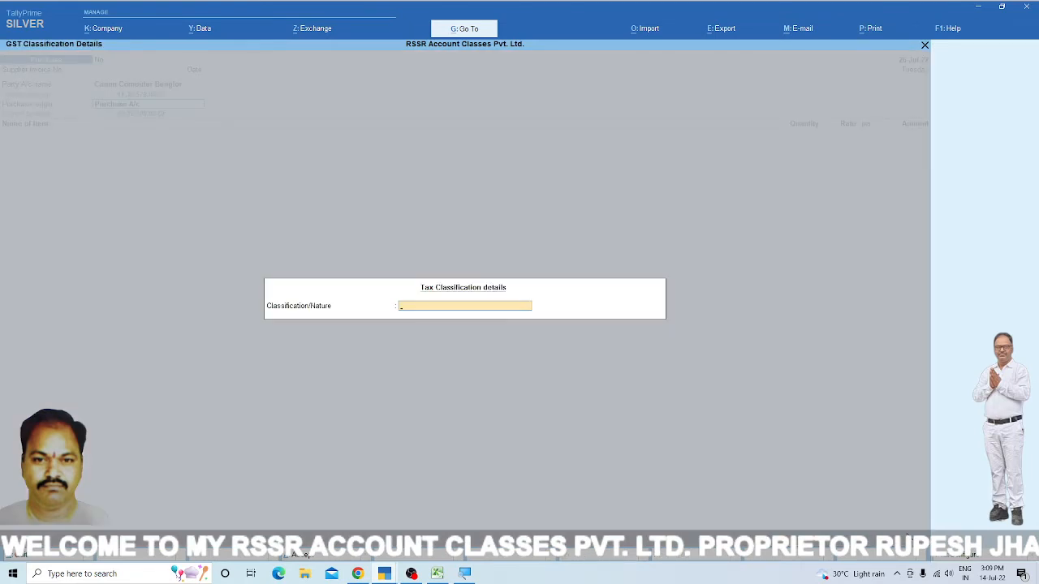
Step: Set the tax classification of the purchase ledger to Interstate Purchase Taxable
{"action": "type", "text": "In"}
{"action": "key", "text": "Down"}
{"action": "key", "text": "Down"}
{"action": "key", "text": "Down"}
{"action": "key", "text": "Down"}
{"action": "key", "text": "Down"}
{"action": "key", "text": "Down"}
{"action": "key", "text": "Down"}
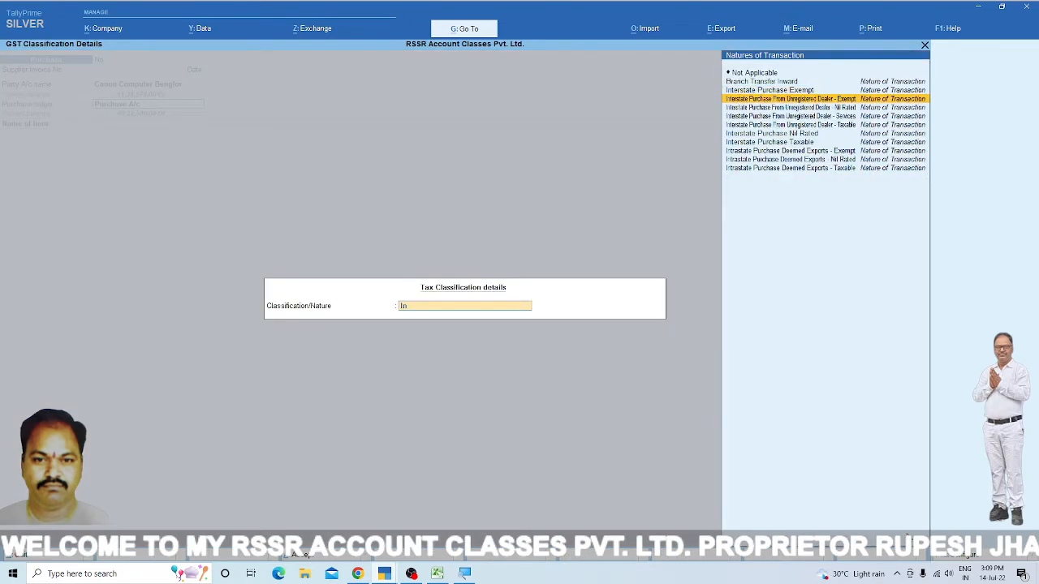
{"action": "key", "text": "Return"}
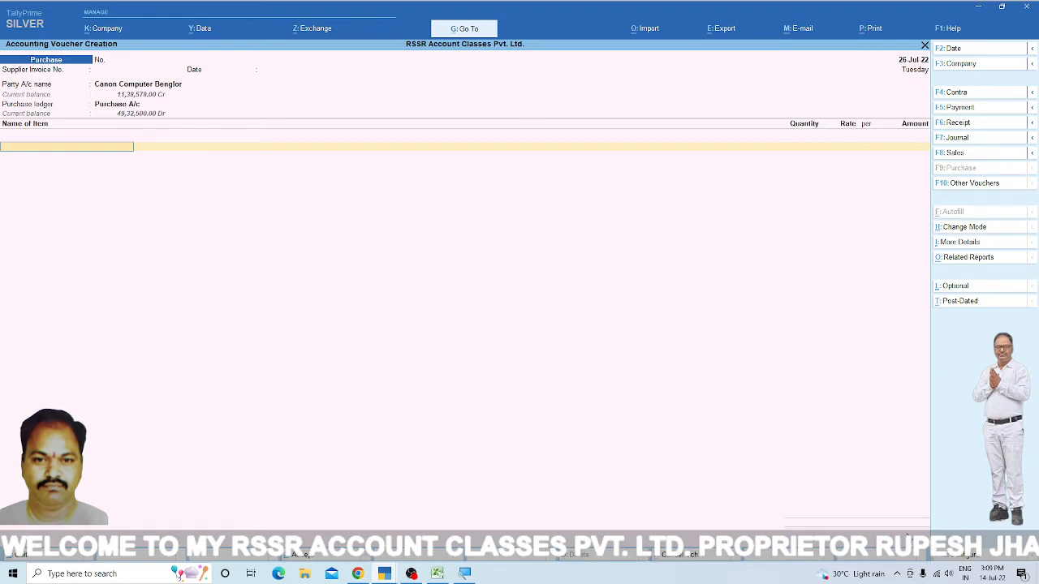
Step: Enter the item Canon Computer with a quantity of 5 Set at a rate of 25,500.00 and end the item list
{"action": "key", "text": "Down"}
{"action": "key", "text": "Return"}
{"action": "key", "text": "Return"}
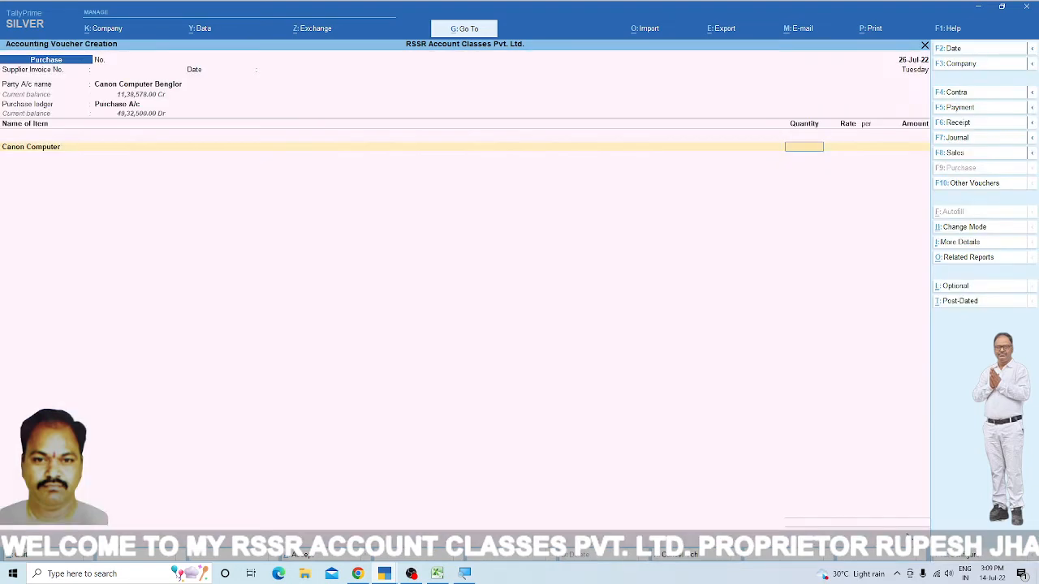
{"action": "key", "text": "Return"}
{"action": "key", "text": "Return"}
{"action": "key", "text": "Return"}
{"action": "key", "text": "Return"}
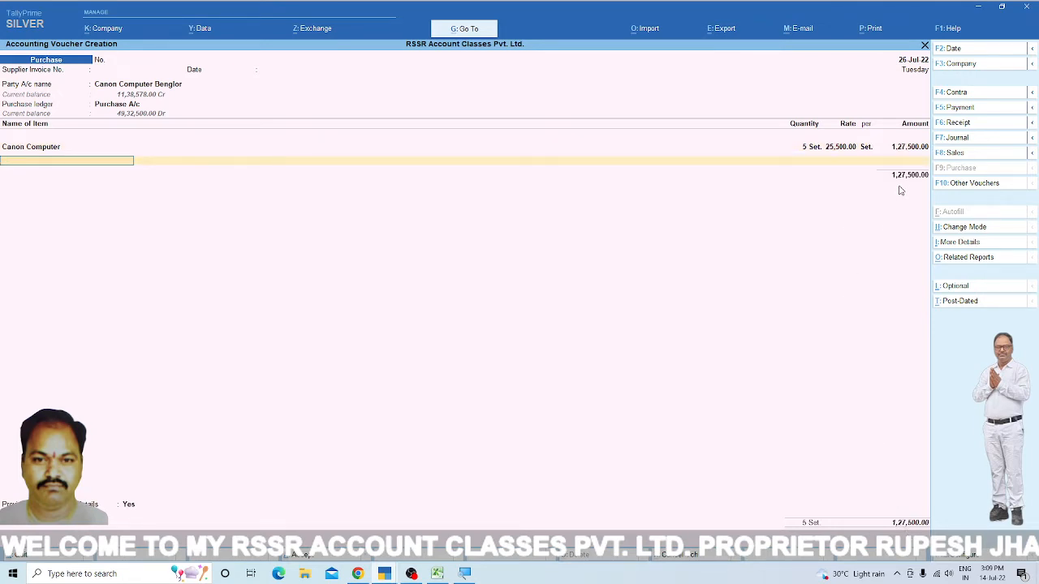
{"action": "key", "text": "Return"}
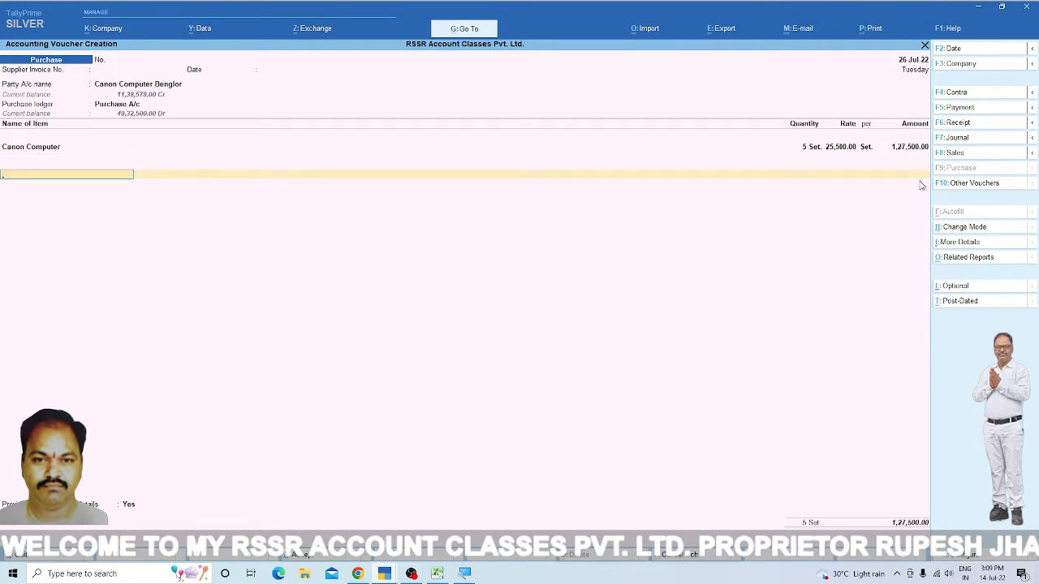
Step: Add the IGST ledger with its calculated amount and the TCS Purchase @ 0.100% ledger at 0.10%
{"action": "key", "text": "Down"}
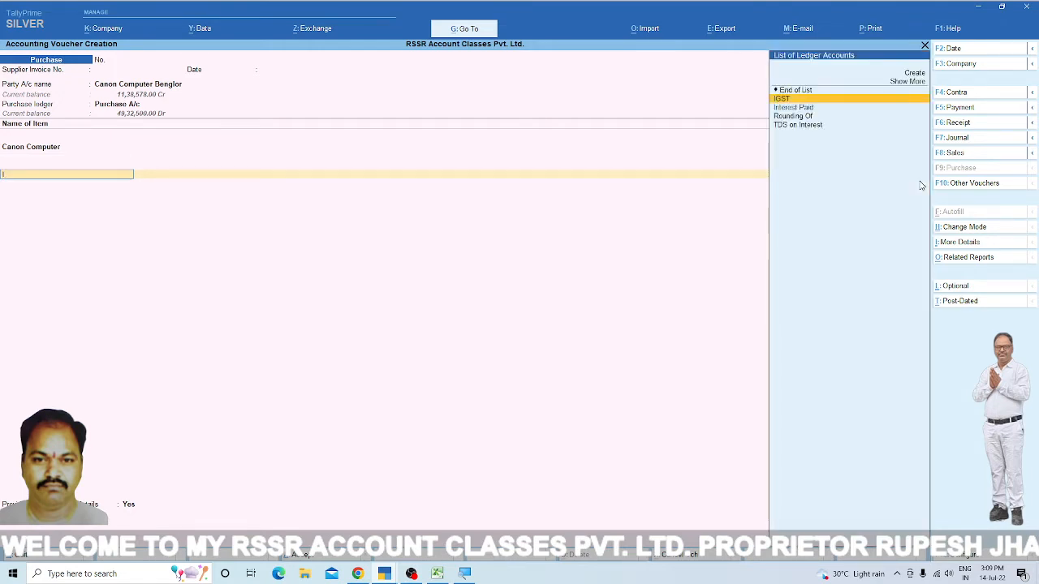
{"action": "key", "text": "Return"}
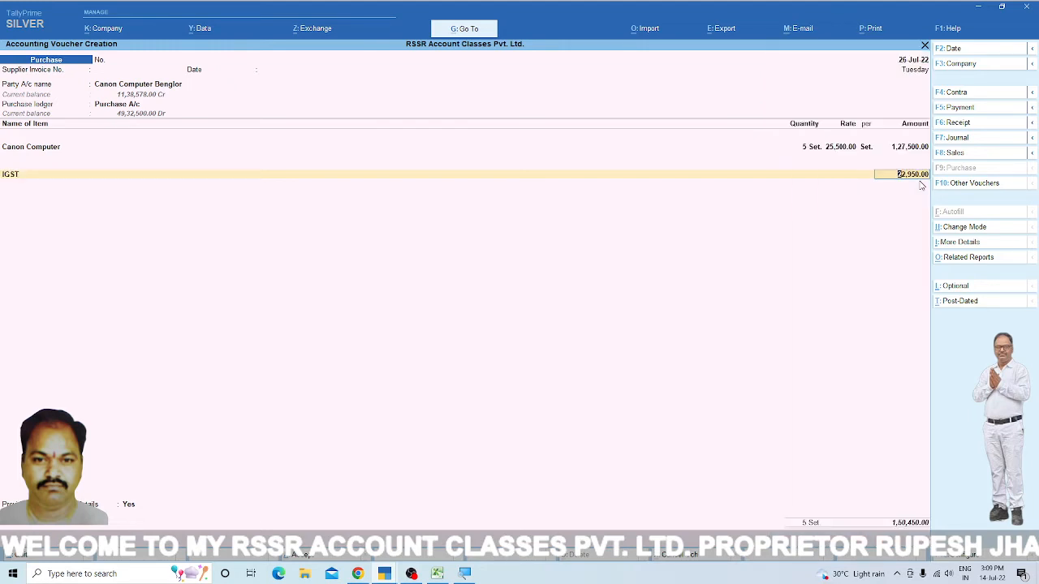
{"action": "key", "text": "Return"}
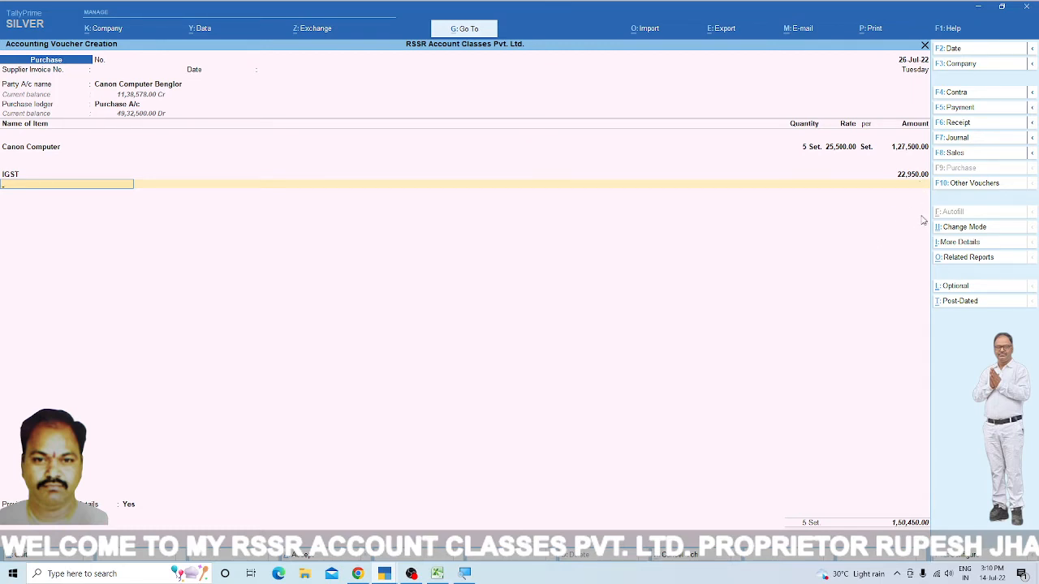
{"action": "type", "text": "Tc"}
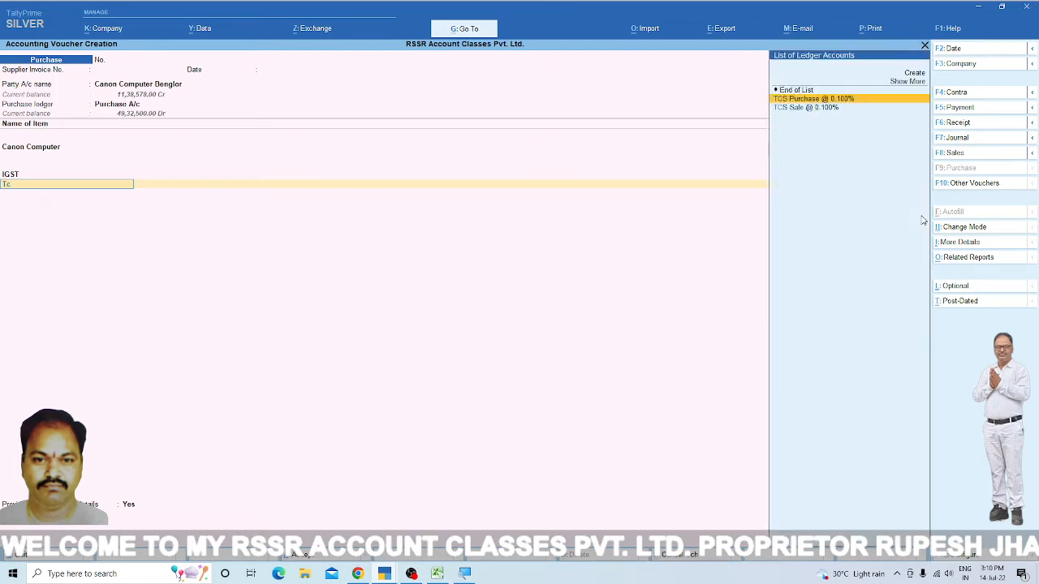
{"action": "key", "text": "Return"}
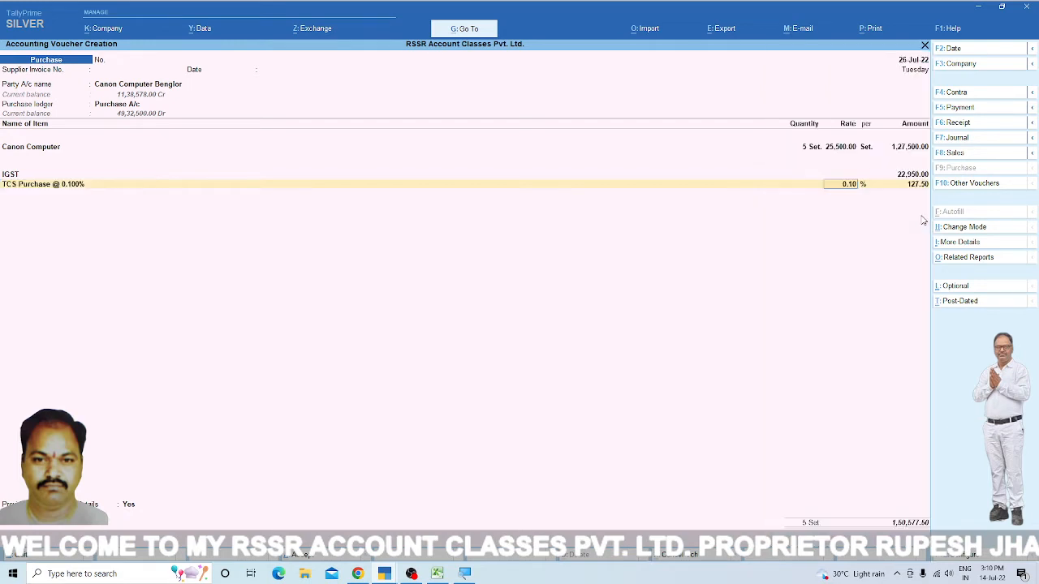
{"action": "key", "text": "Return"}
{"action": "key", "text": "Return"}
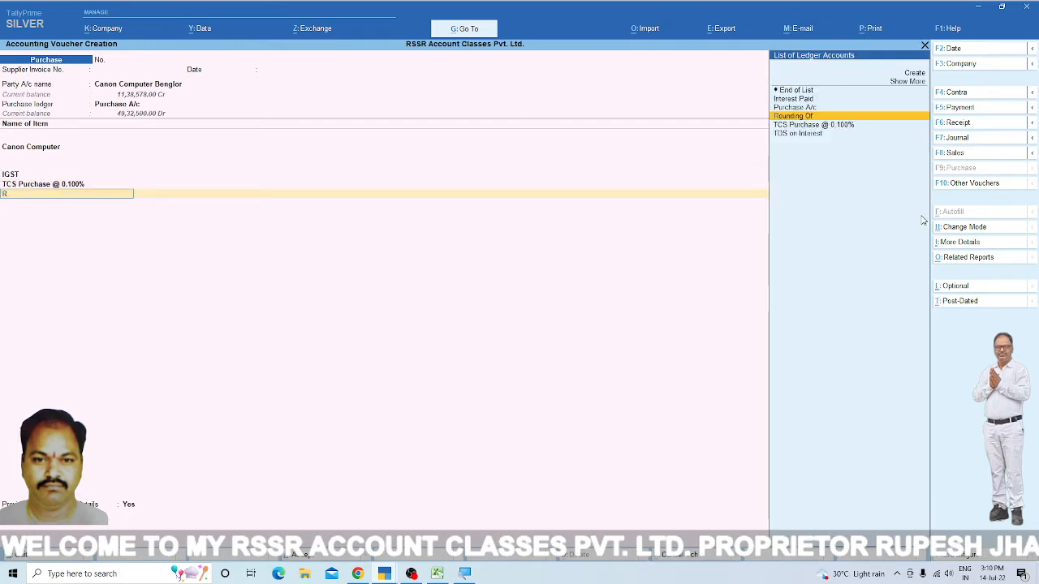
Step: Add the Rounding Of ledger with 0.50 to the Canon purchase voucher and finish the ledger entries
{"action": "type", "text": "ro"}
{"action": "key", "text": "Return"}
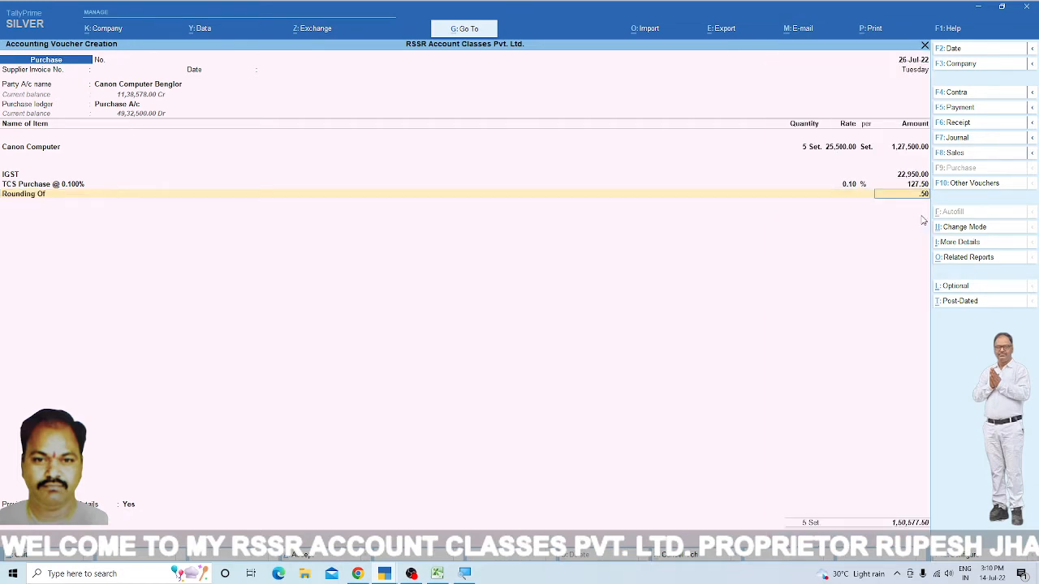
{"action": "key", "text": "Return"}
{"action": "key", "text": "Return"}
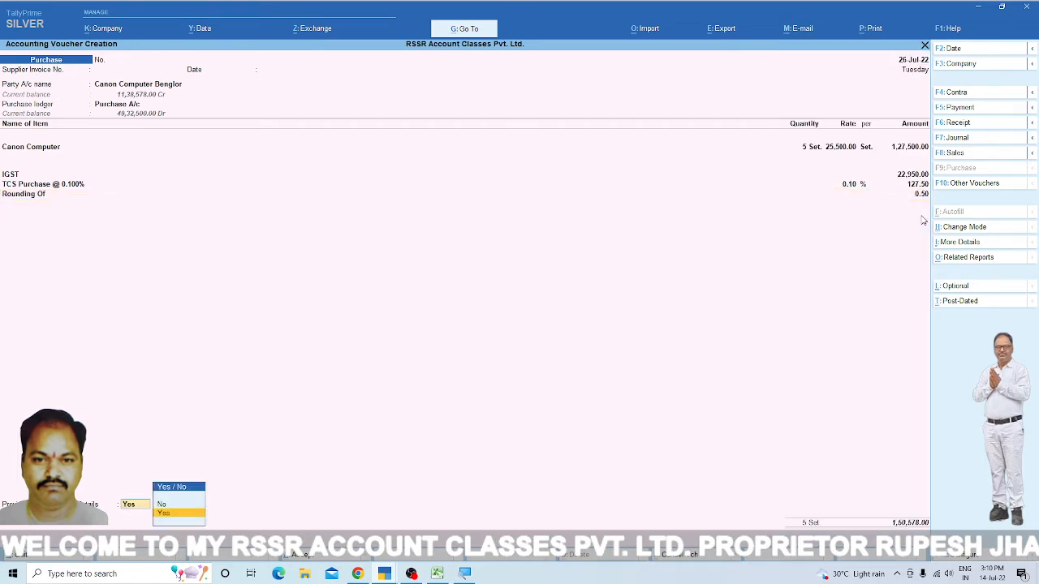
Step: Set the provide-details option to No and accept the Canon purchase voucher
{"action": "key", "text": "Down"}
{"action": "key", "text": "Return"}
{"action": "key", "text": "Return"}
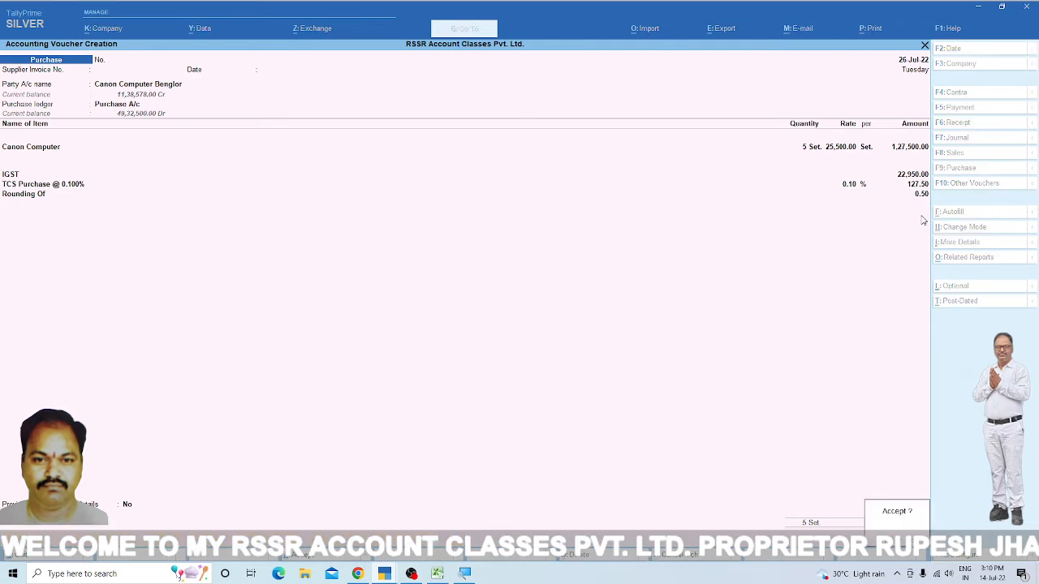
{"action": "key", "text": "Return"}
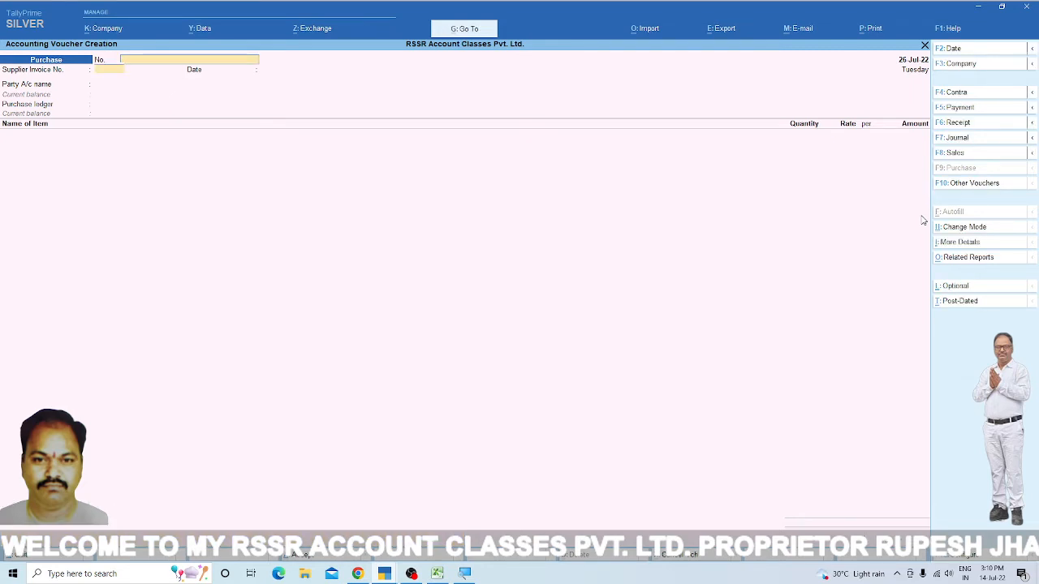
Step: Leave the voucher number, supplier invoice number and invoice date blank and set the purchase voucher date to 26-Jul-22
{"action": "key", "text": "Return"}
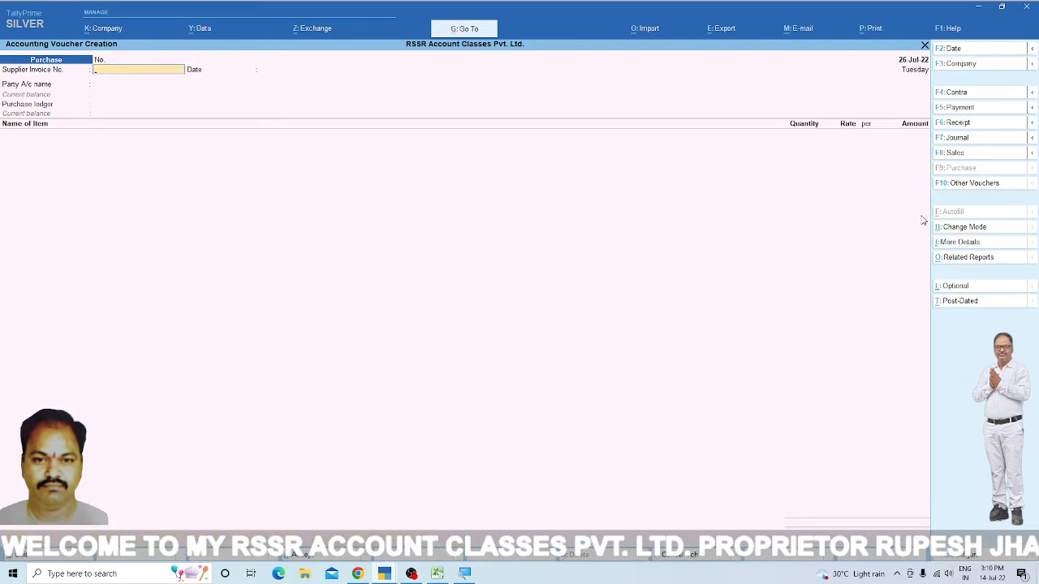
{"action": "key", "text": "Return"}
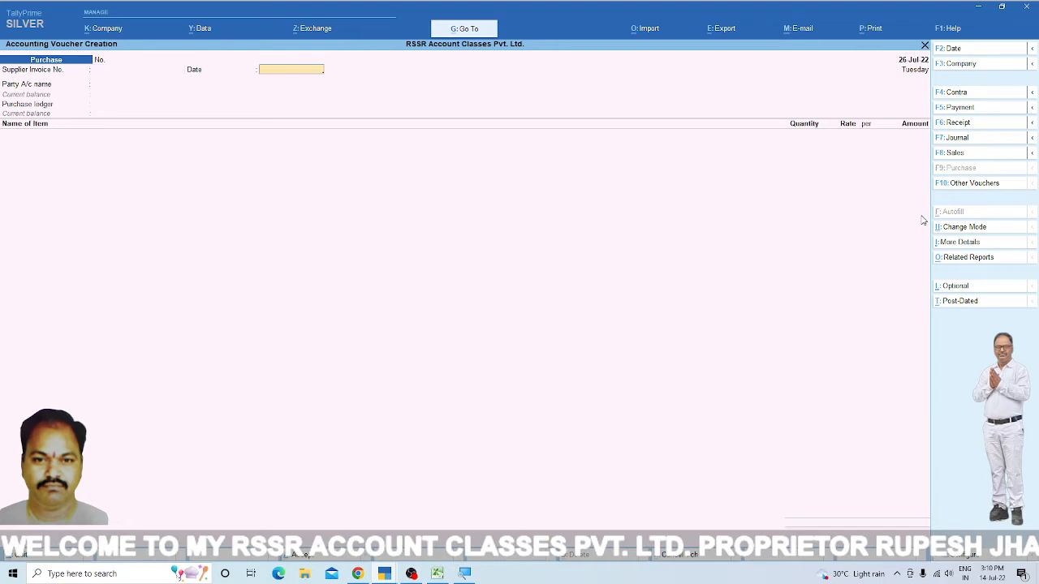
{"action": "key", "text": "Return"}
{"action": "key", "text": "F2"}
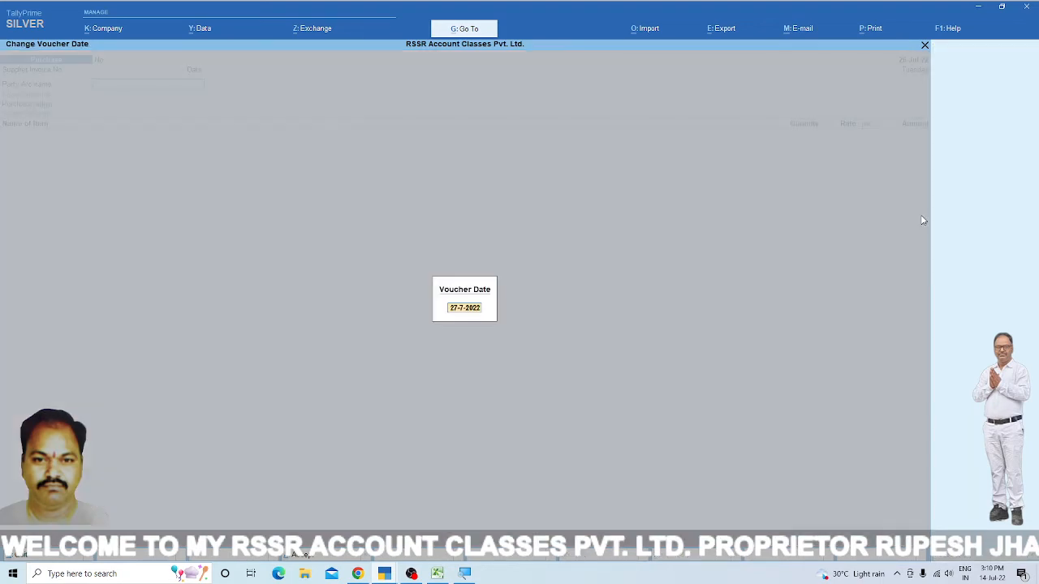
{"action": "type", "text": "2"}
{"action": "key", "text": "Return"}
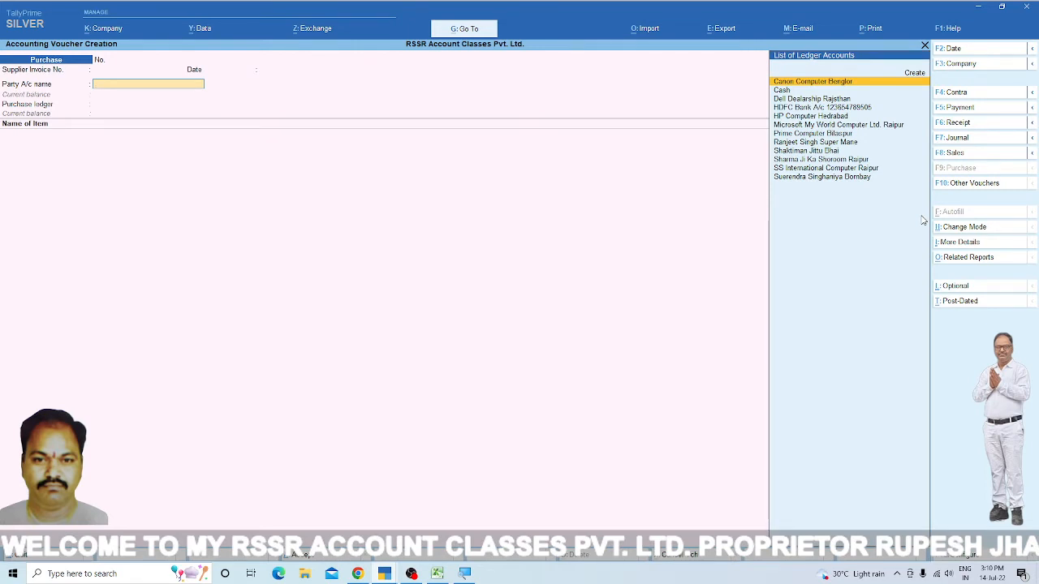
Step: Select HP Computer Hedrabad as the party account and accept its supplier details
{"action": "key", "text": "Down"}
{"action": "key", "text": "Down"}
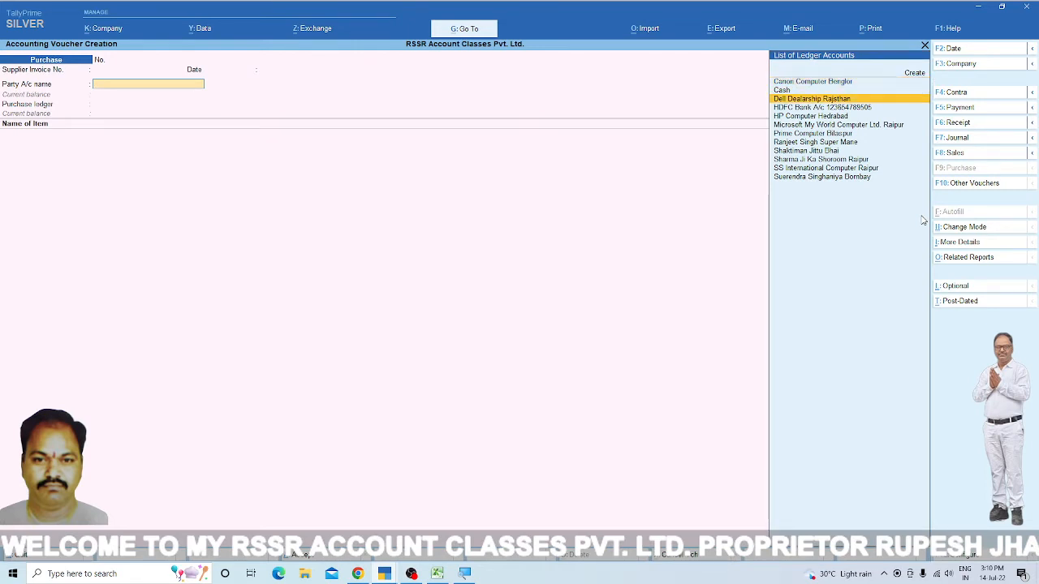
{"action": "key", "text": "Down"}
{"action": "key", "text": "Down"}
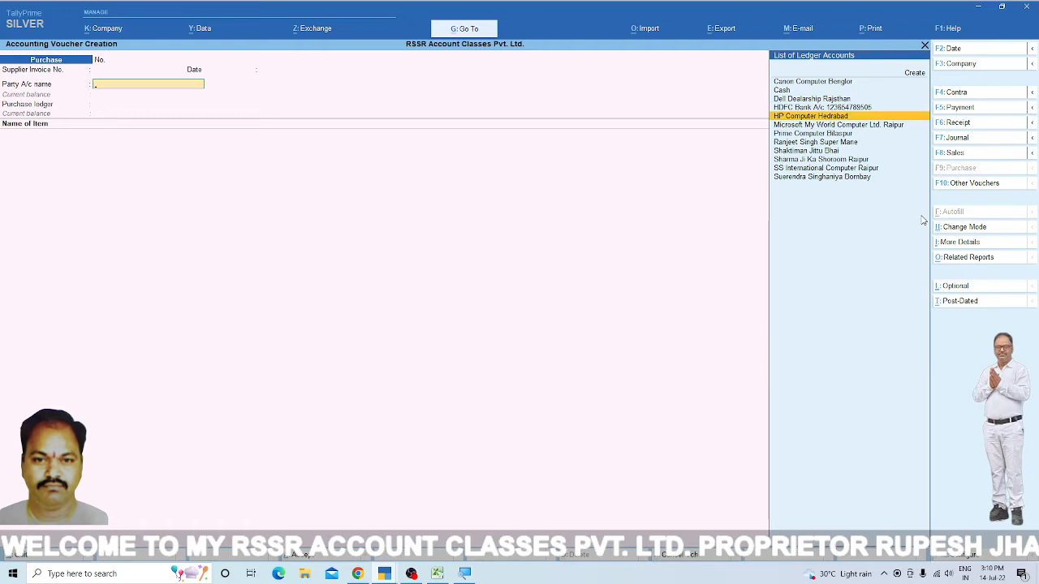
{"action": "key", "text": "Return"}
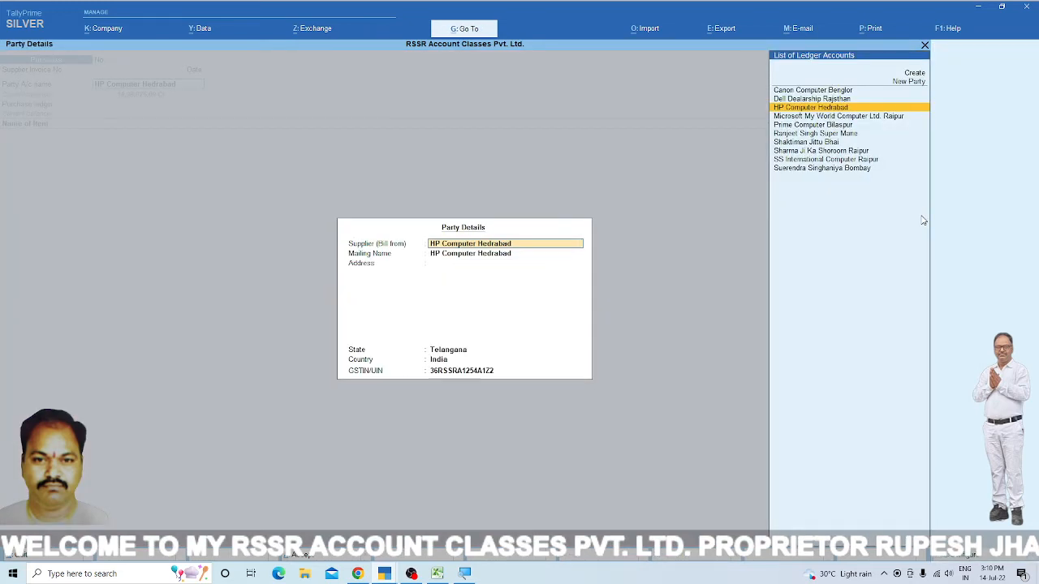
{"action": "key", "text": "Return"}
{"action": "key", "text": "ctrl+a"}
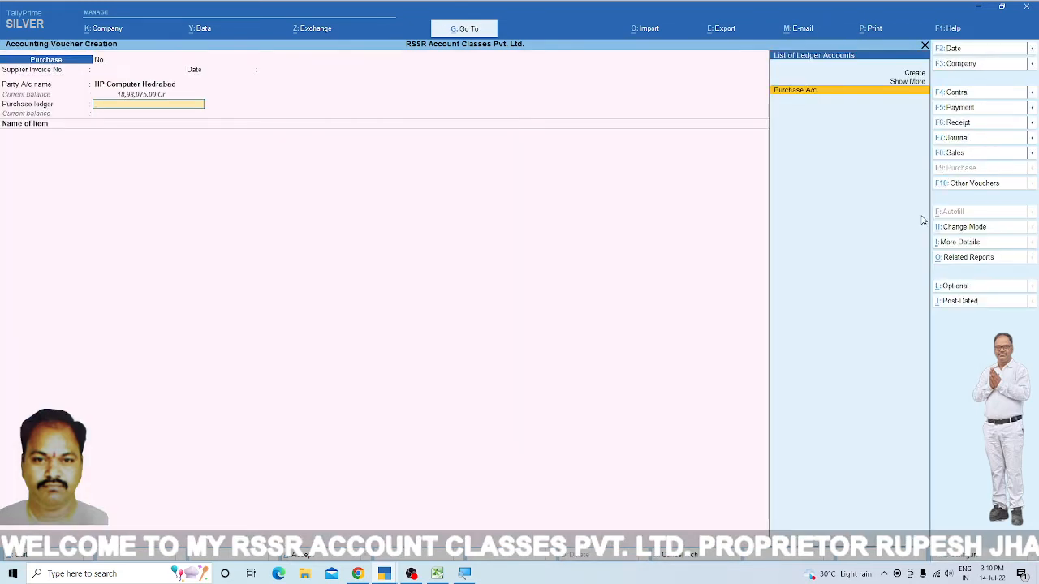
Step: Choose Purchase A/c as the purchase ledger with the tax classification Interstate Purchase Taxable
{"action": "key", "text": "Return"}
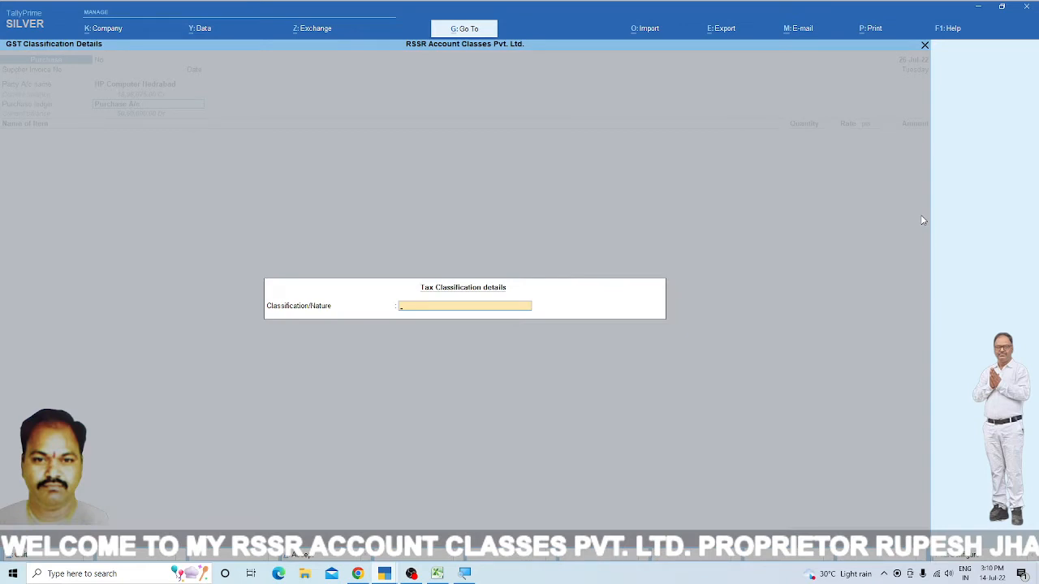
{"action": "type", "text": "In"}
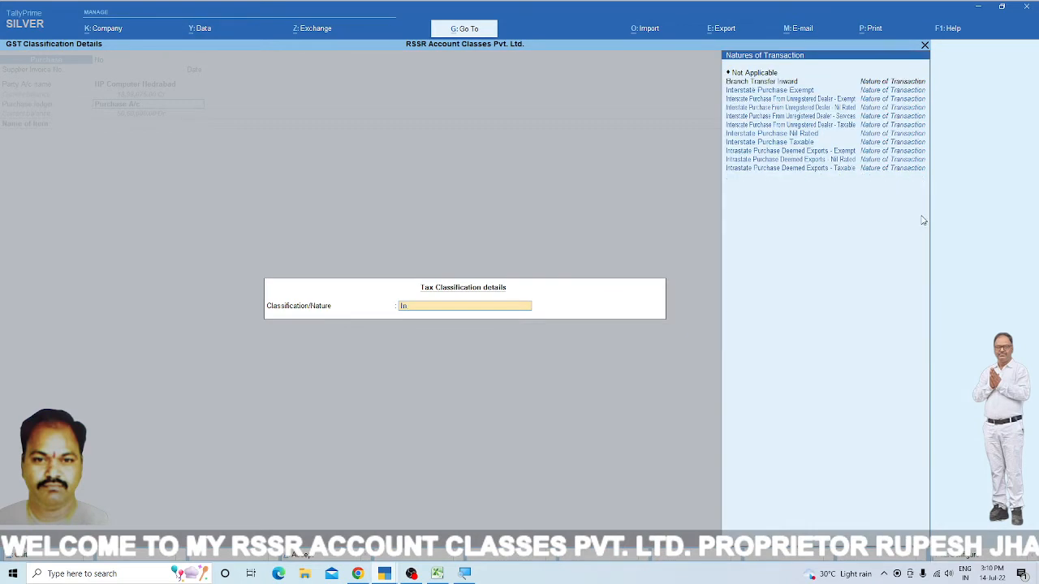
{"action": "key", "text": "Up"}
{"action": "key", "text": "Up"}
{"action": "key", "text": "Up"}
{"action": "key", "text": "Up"}
{"action": "key", "text": "Return"}
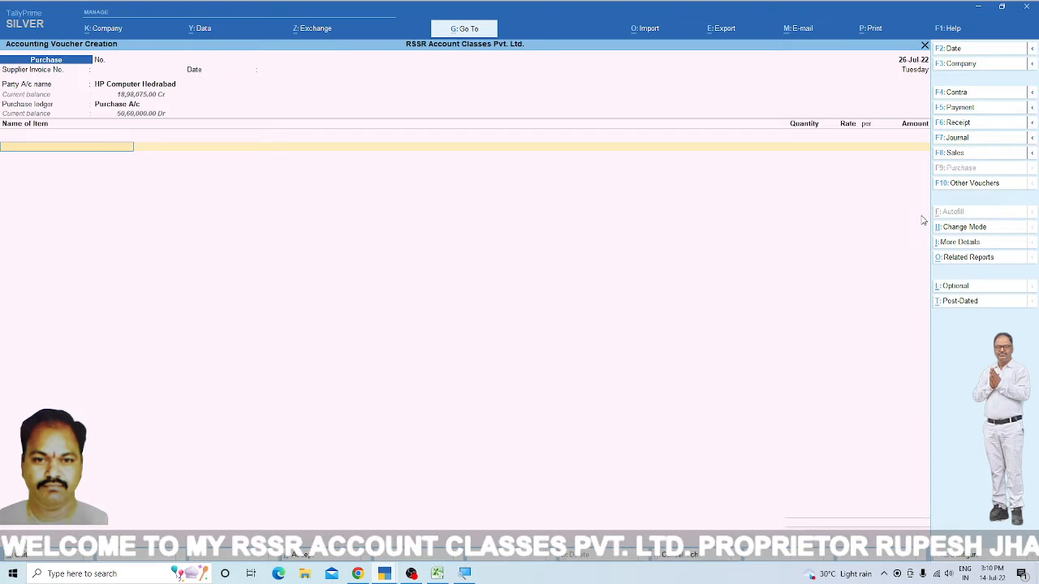
Step: Enter the item HP Computer with a quantity of 6 Set at a rate of 24,500.00 and end the item list
{"action": "key", "text": "Return"}
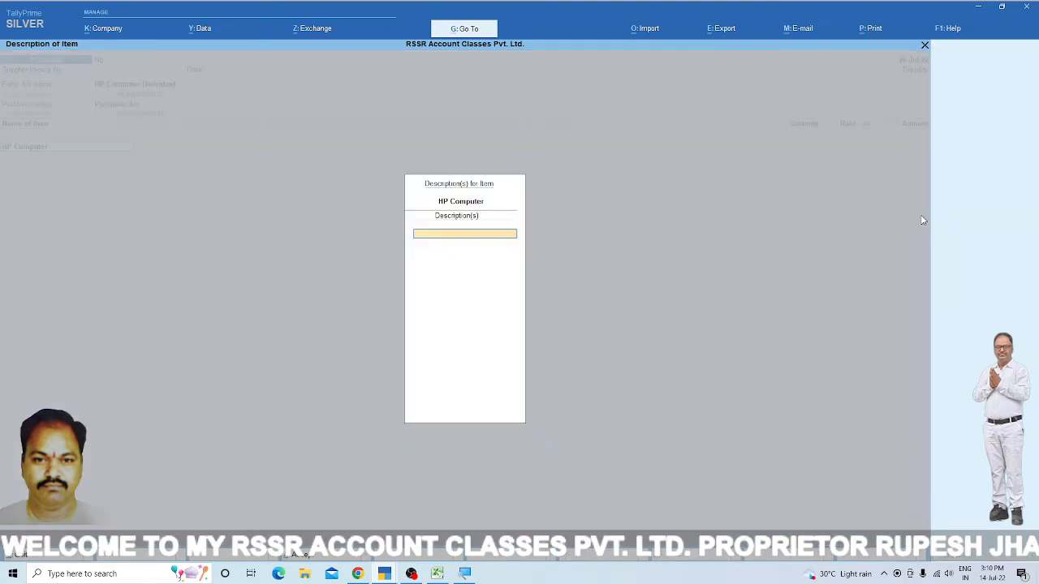
{"action": "key", "text": "Return"}
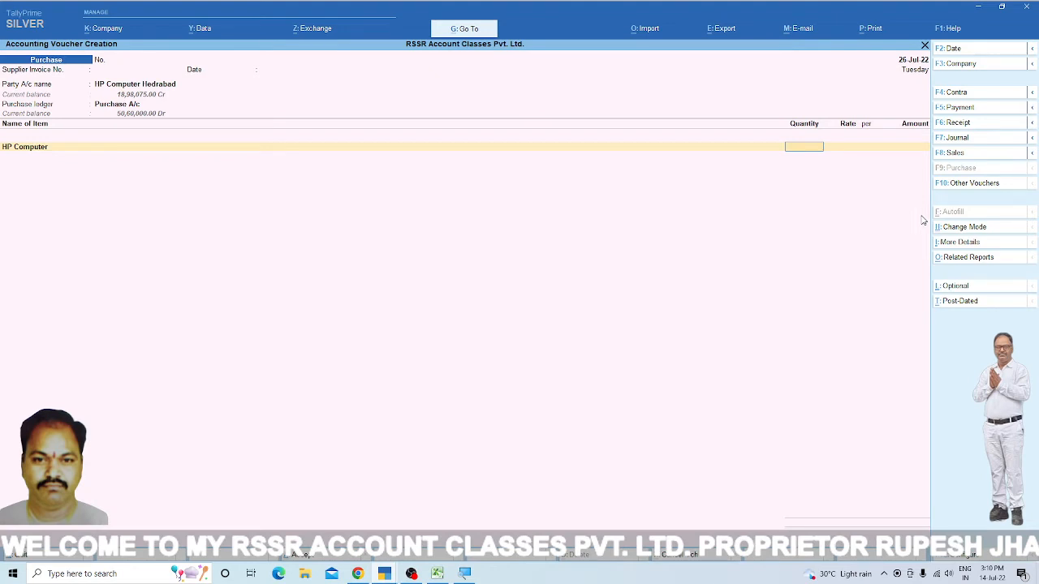
{"action": "key", "text": "Return"}
{"action": "key", "text": "Return"}
{"action": "key", "text": "Return"}
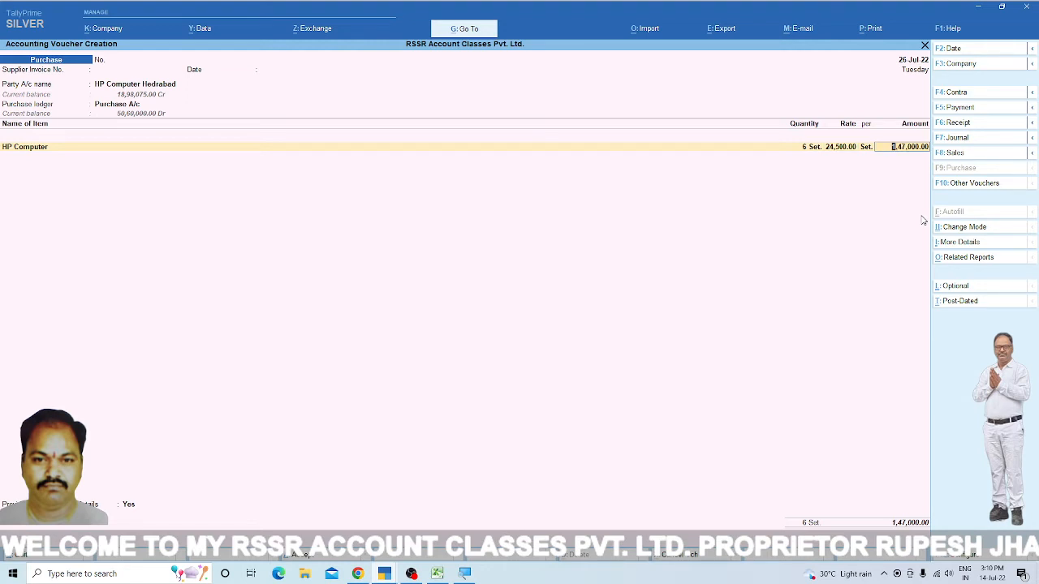
{"action": "key", "text": "Return"}
{"action": "key", "text": "Return"}
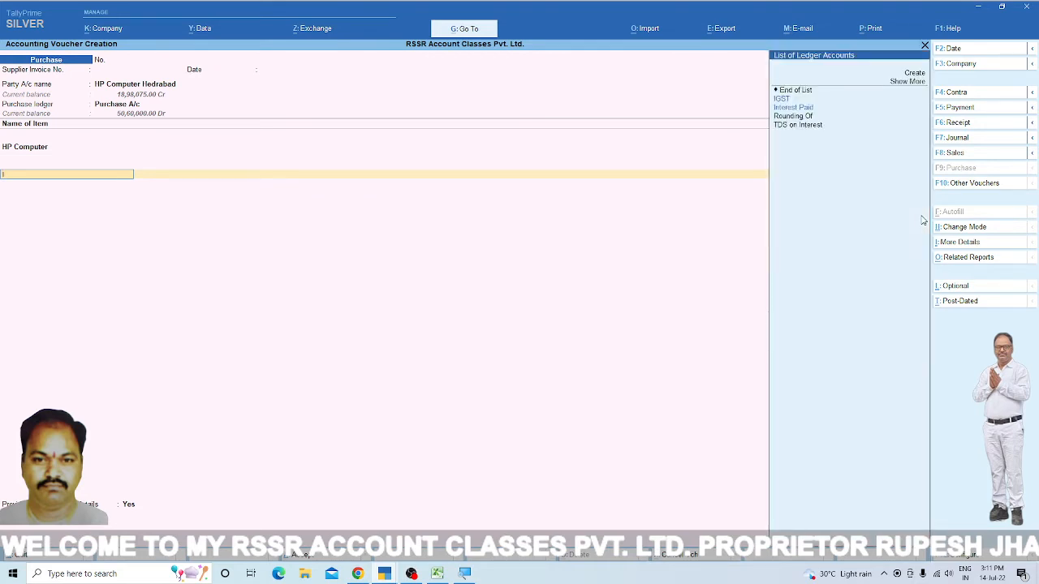
Step: Add the IGST ledger with its calculated amount and the TCS Purchase @ 0.100% ledger at 0.10% to the HP purchase voucher
{"action": "type", "text": "ig"}
{"action": "key", "text": "Return"}
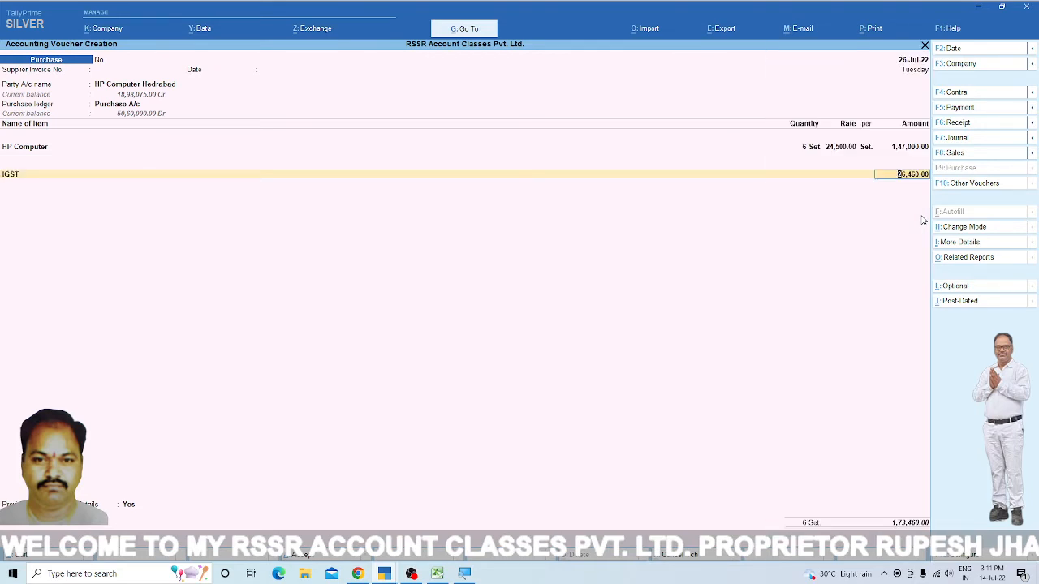
{"action": "key", "text": "Return"}
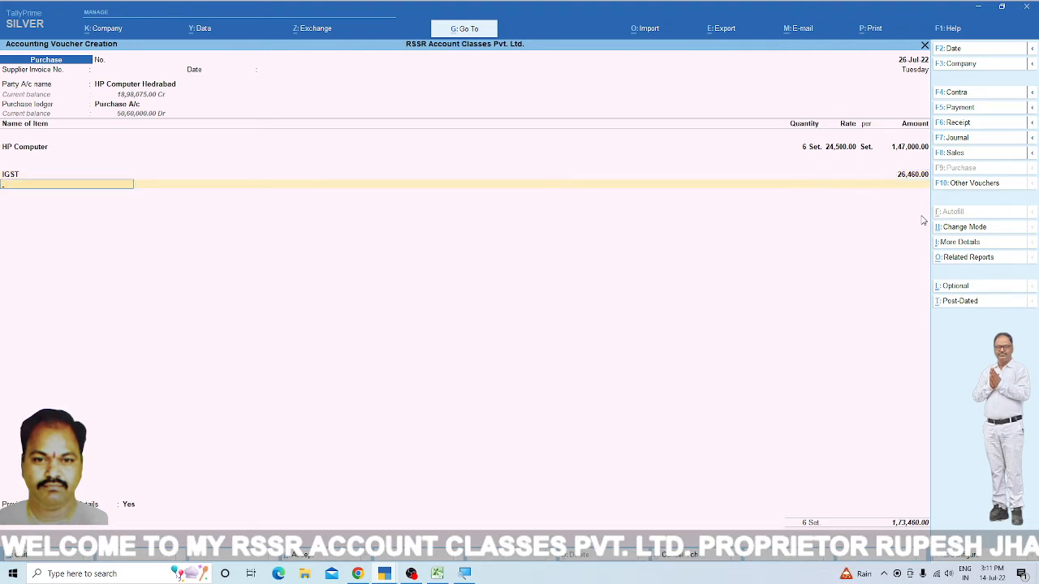
{"action": "type", "text": "Tc"}
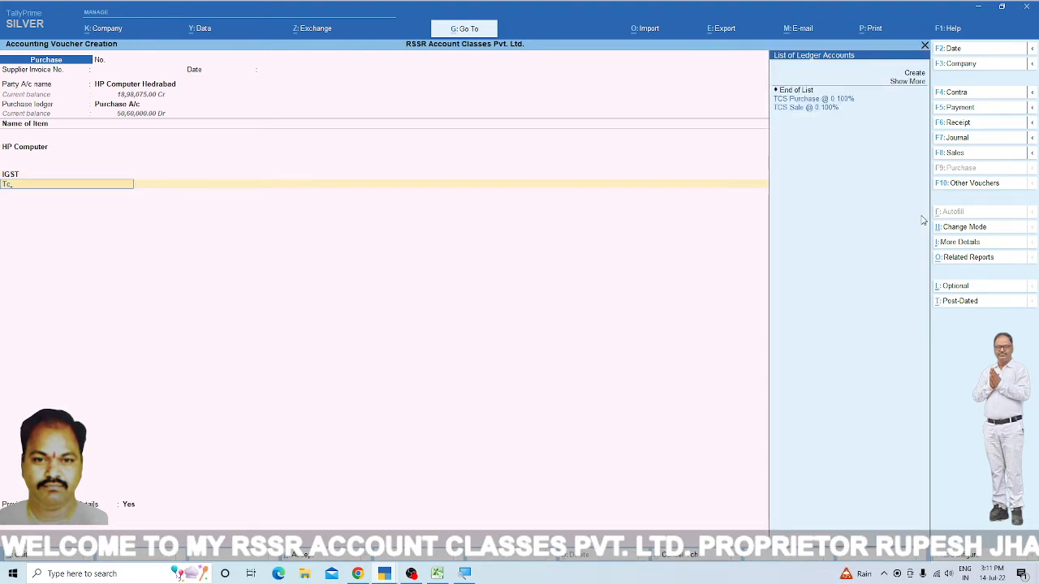
{"action": "key", "text": "Return"}
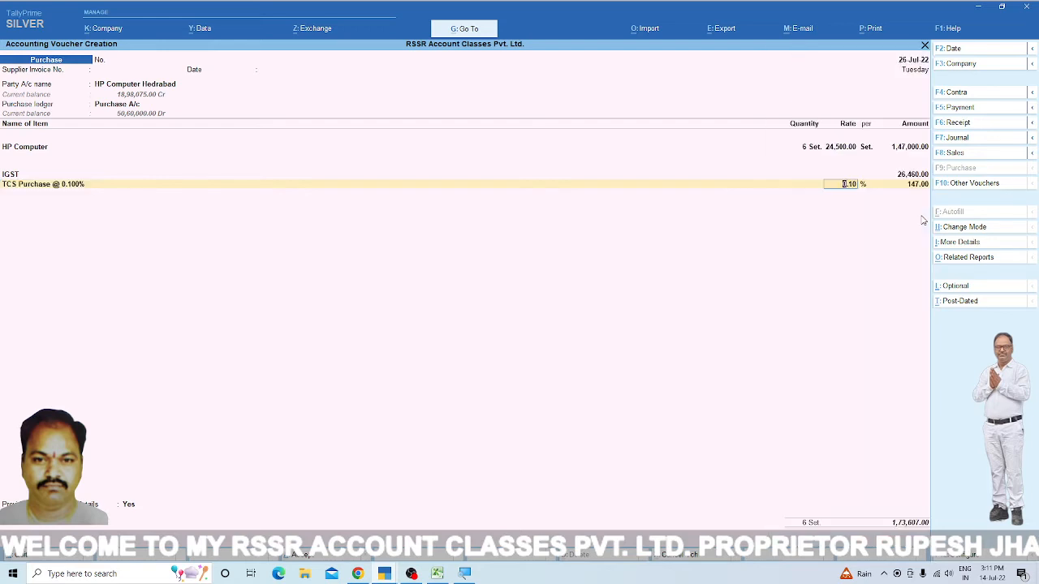
{"action": "key", "text": "Return"}
{"action": "key", "text": "Return"}
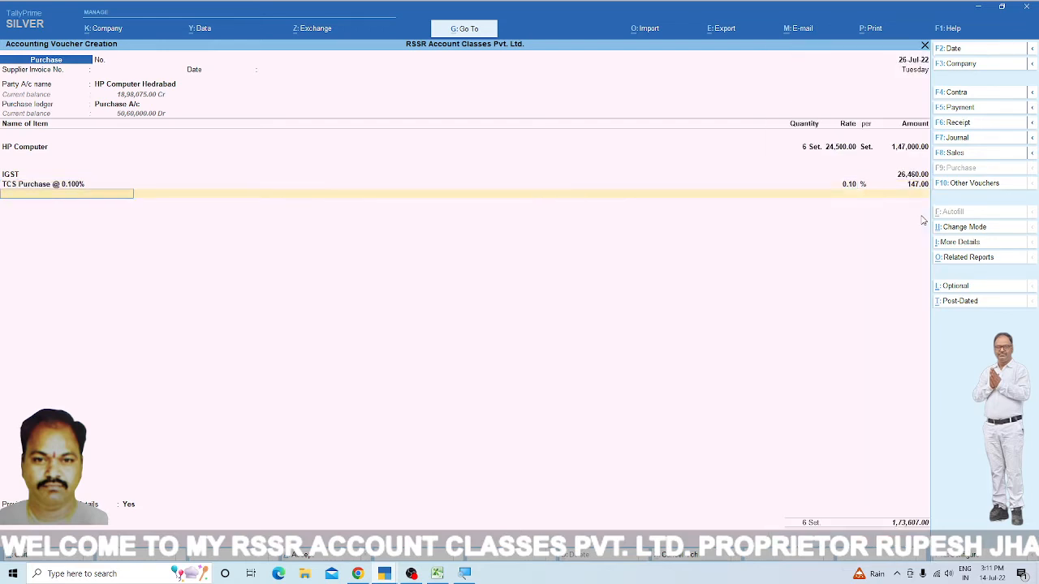
Step: Finish the ledger entries, set the provide-details option to No and accept the HP purchase voucher
{"action": "key", "text": "Return"}
{"action": "key", "text": "n"}
{"action": "key", "text": "Return"}
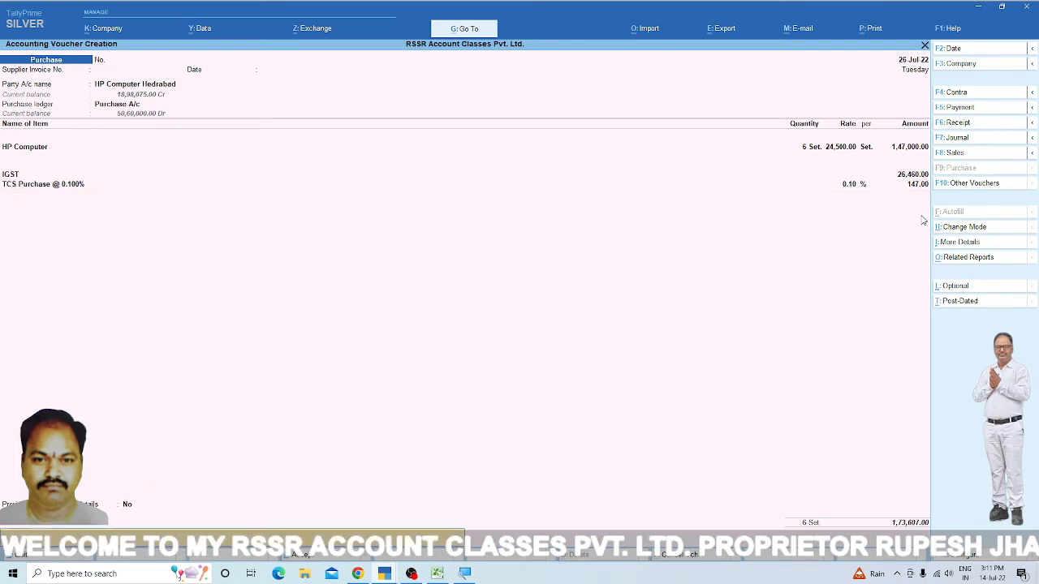
{"action": "key", "text": "Return"}
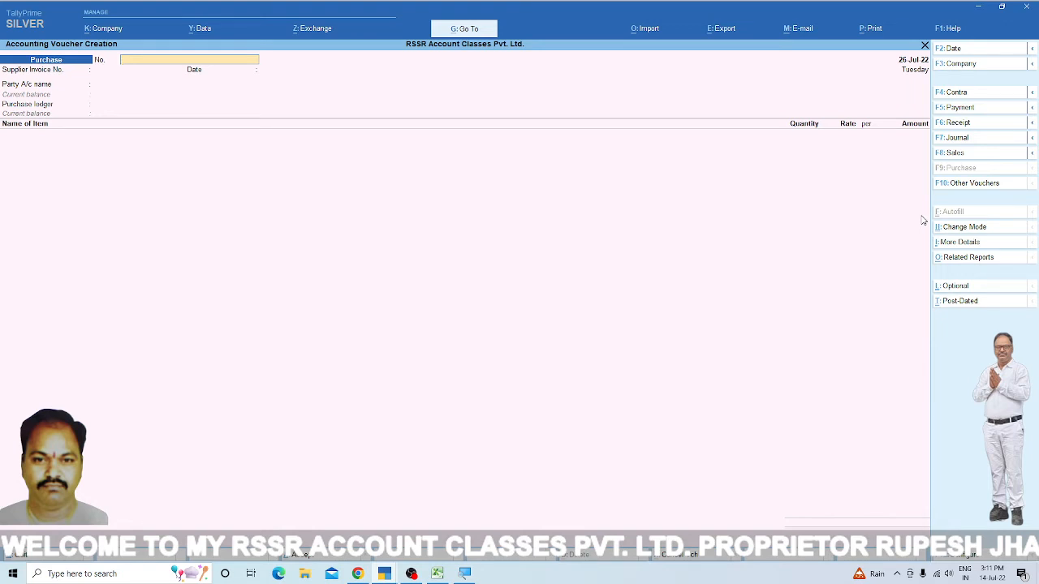
Step: Start a sales voucher for the party Sharma Ji Ka Shoroom Raipur, accepting the blank dispatch details and the buyer details
{"action": "key", "text": "F8"}
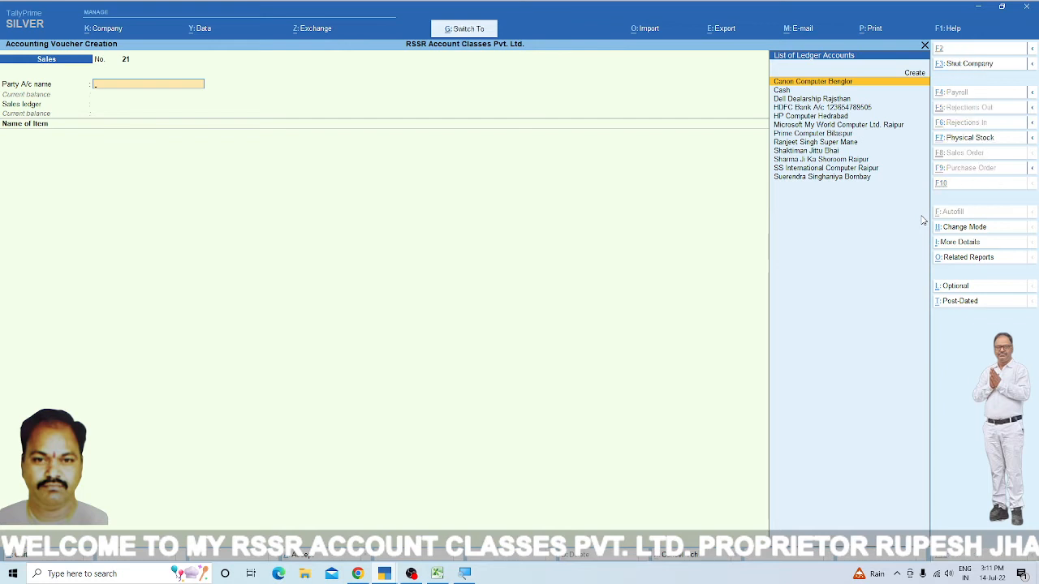
{"action": "key", "text": "ctrl"}
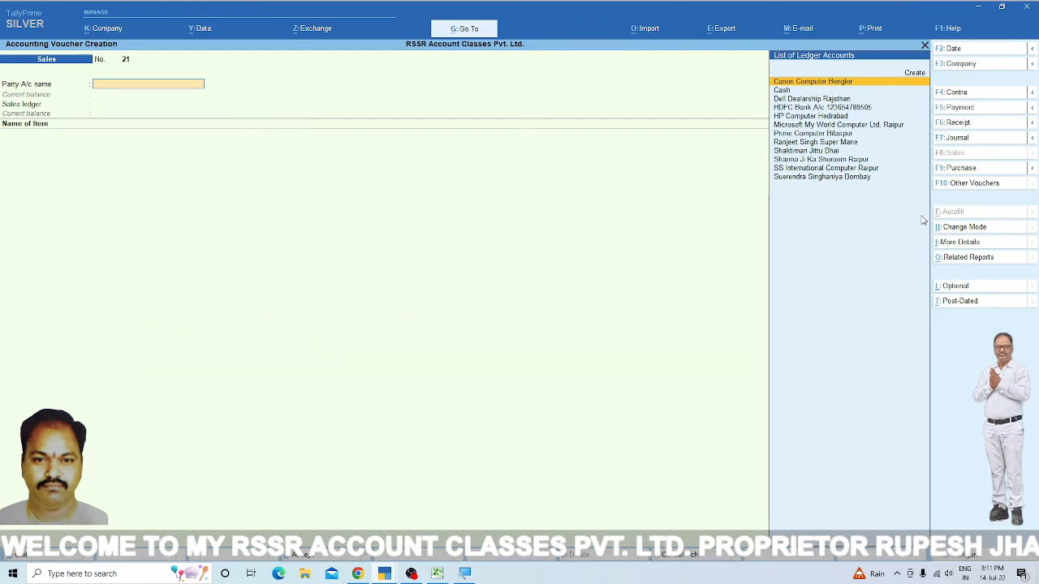
{"action": "type", "text": "Sha"}
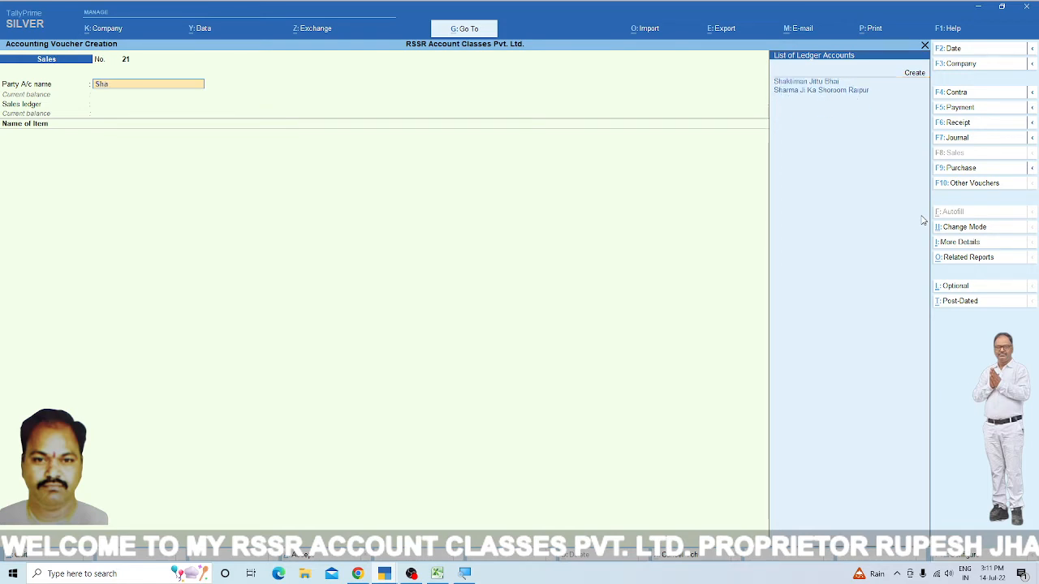
{"action": "key", "text": "Down"}
{"action": "key", "text": "Return"}
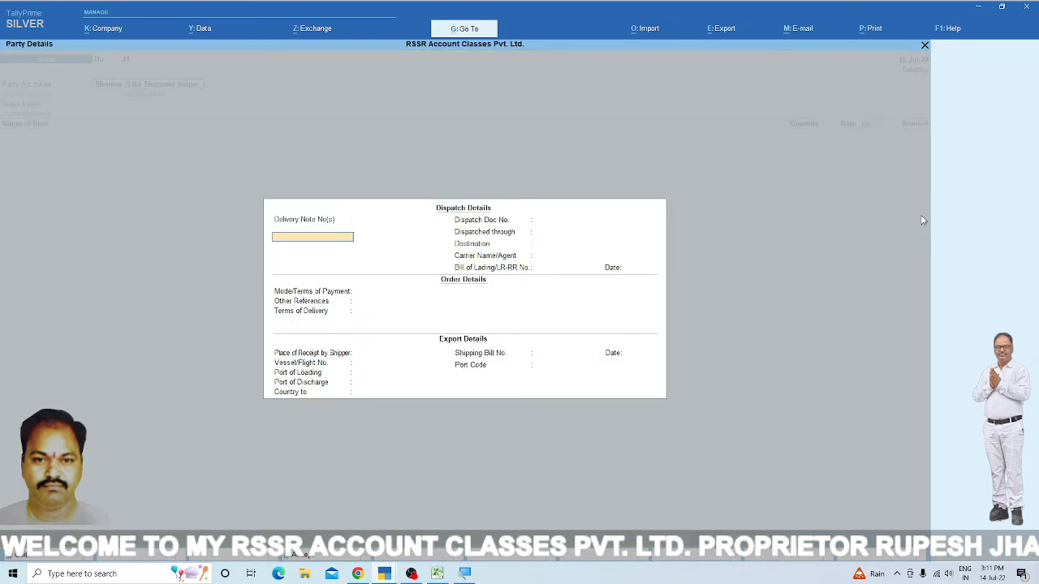
{"action": "key", "text": "ctrl+a"}
{"action": "key", "text": "Return"}
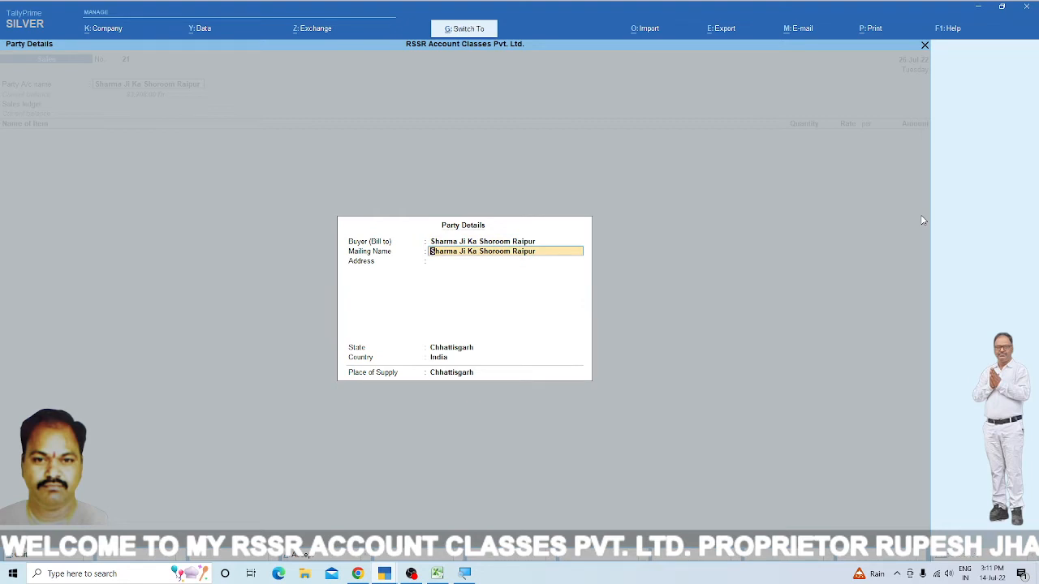
{"action": "key", "text": "ctrl+a"}
Step: Choose Sale A/c as the sales ledger with the tax classification Sales Taxable
{"action": "key", "text": "Return"}
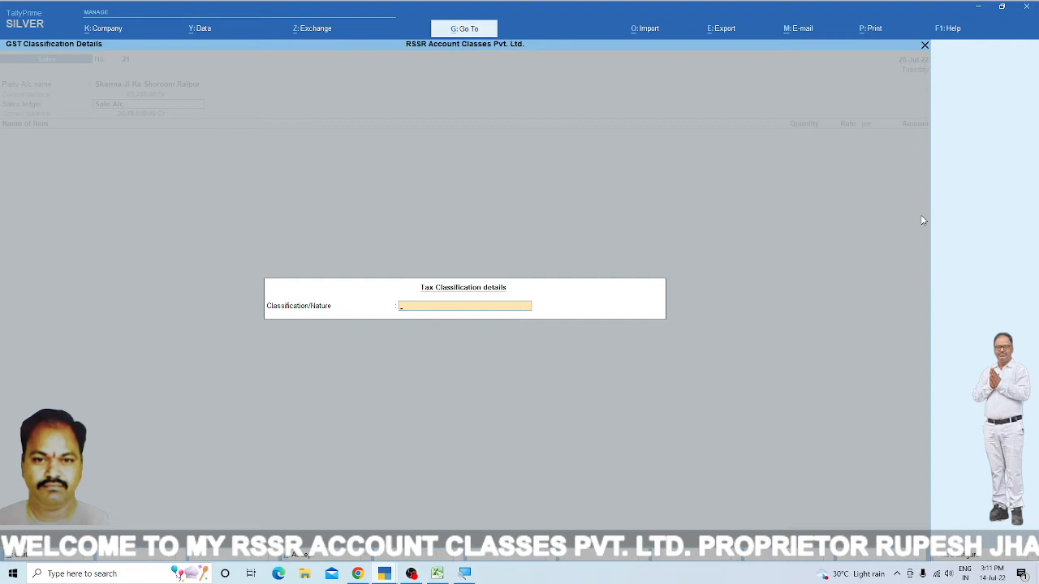
{"action": "type", "text": "Sal"}
{"action": "key", "text": "Up"}
{"action": "key", "text": "Up"}
{"action": "key", "text": "Up"}
{"action": "key", "text": "Up"}
{"action": "key", "text": "Up"}
{"action": "key", "text": "Up"}
{"action": "key", "text": "Up"}
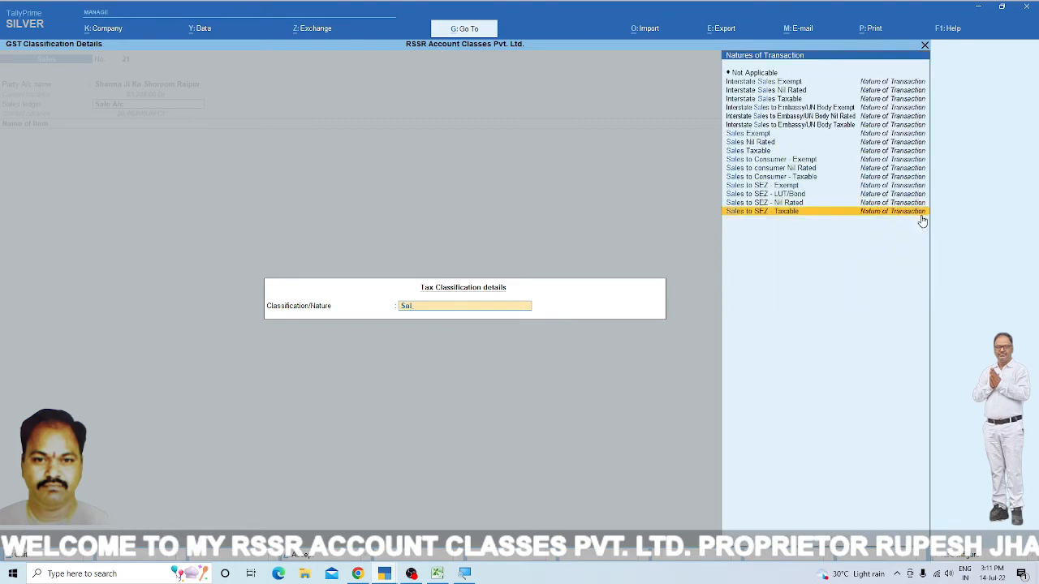
{"action": "key", "text": "Up"}
{"action": "key", "text": "Return"}
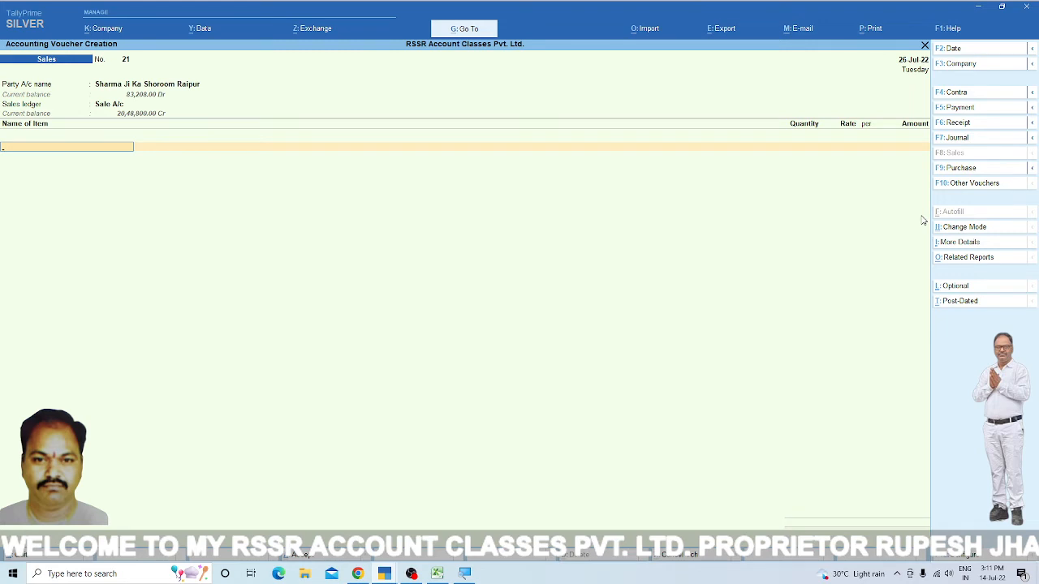
Step: Enter the item Canon Computer with a quantity of 2 Set at a rate of 44,500.00 in the sales voucher
{"action": "key", "text": "Down"}
{"action": "key", "text": "Return"}
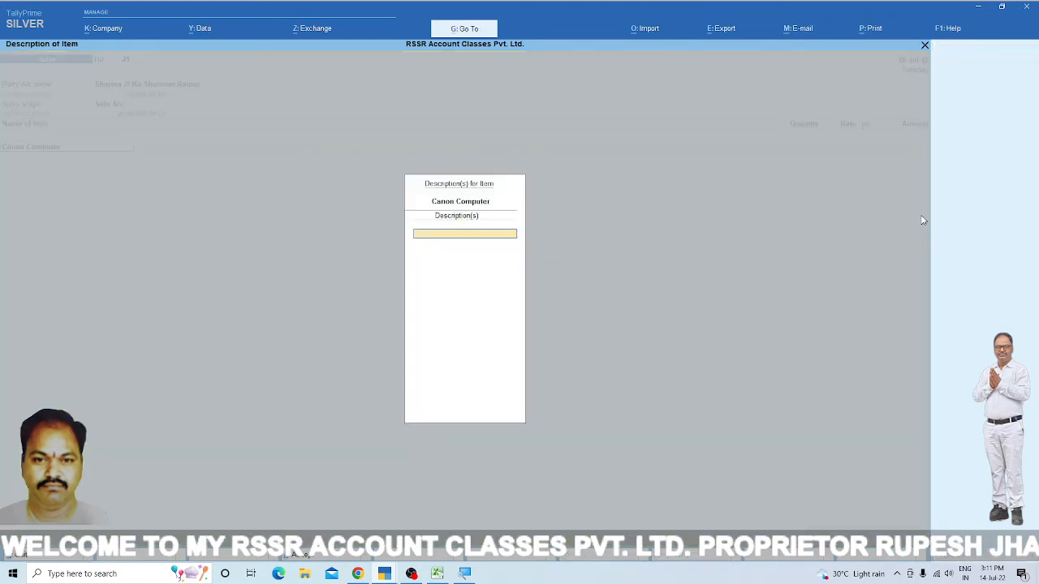
{"action": "key", "text": "Return"}
{"action": "type", "text": "2"}
{"action": "key", "text": "Return"}
{"action": "key", "text": "Return"}
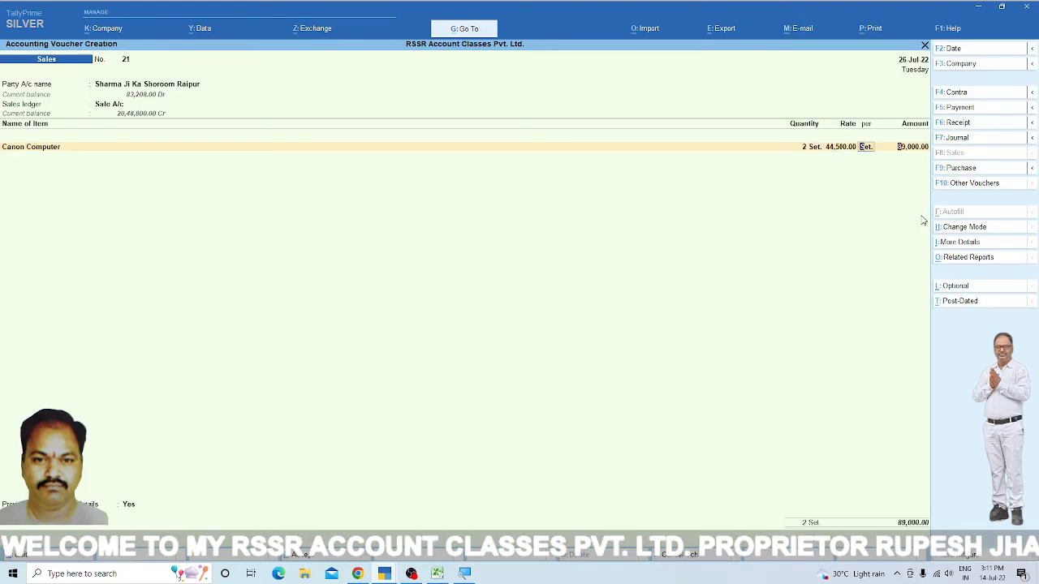
{"action": "key", "text": "Return"}
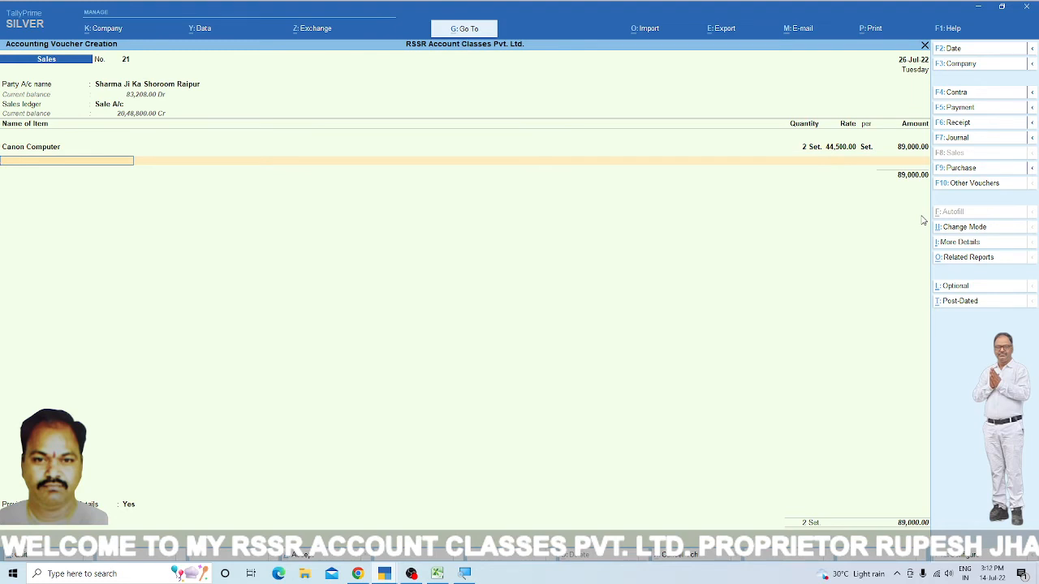
Step: Add the item HP Computer with a quantity of 3 Set at a rate of 35,500.00 to the sales voucher
{"action": "key", "text": "Return"}
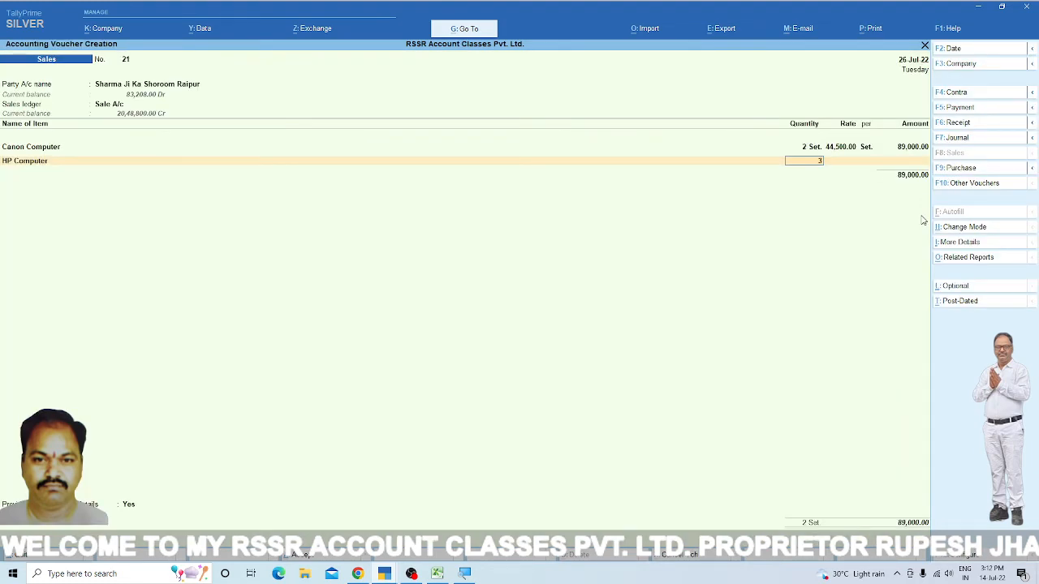
{"action": "key", "text": "Return"}
{"action": "key", "text": "Return"}
{"action": "key", "text": "Return"}
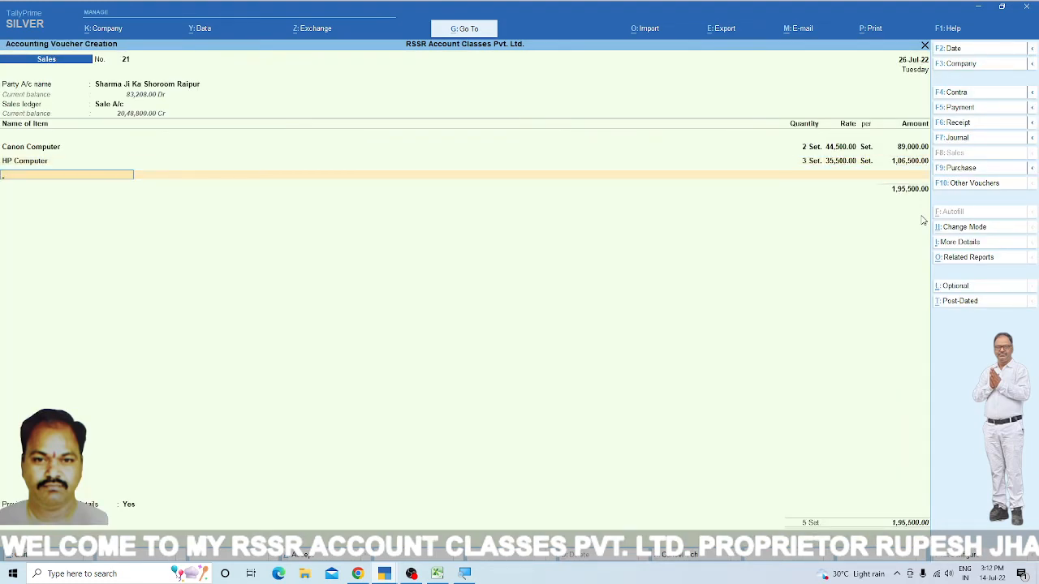
Step: Add the item Dell Computer with a quantity of 1 Set at a rate of 35,600.00 to the sales voucher
{"action": "type", "text": "de"}
{"action": "key", "text": "Return"}
{"action": "key", "text": "Return"}
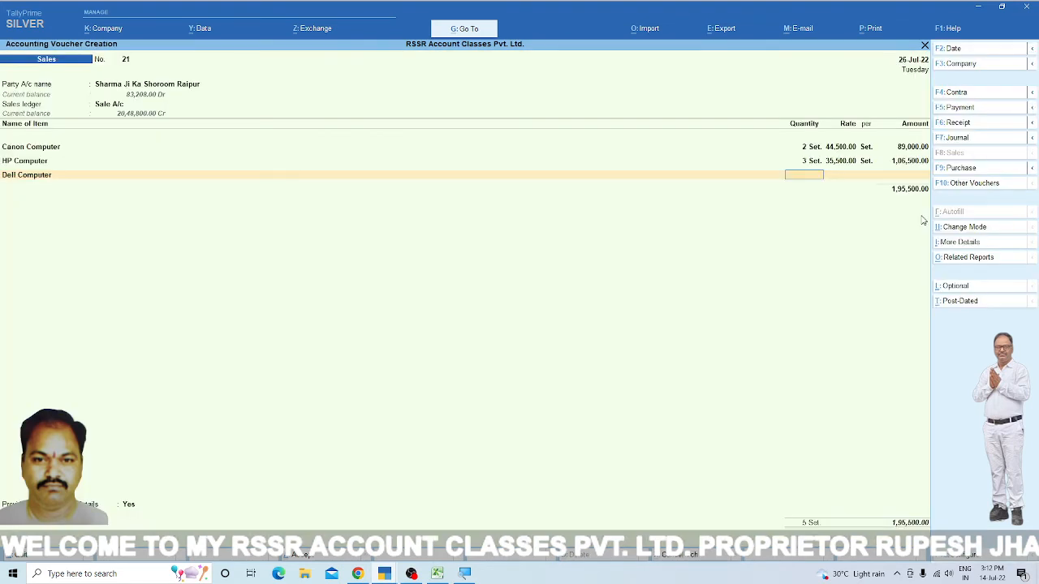
{"action": "key", "text": "Return"}
{"action": "key", "text": "Return"}
{"action": "key", "text": "Return"}
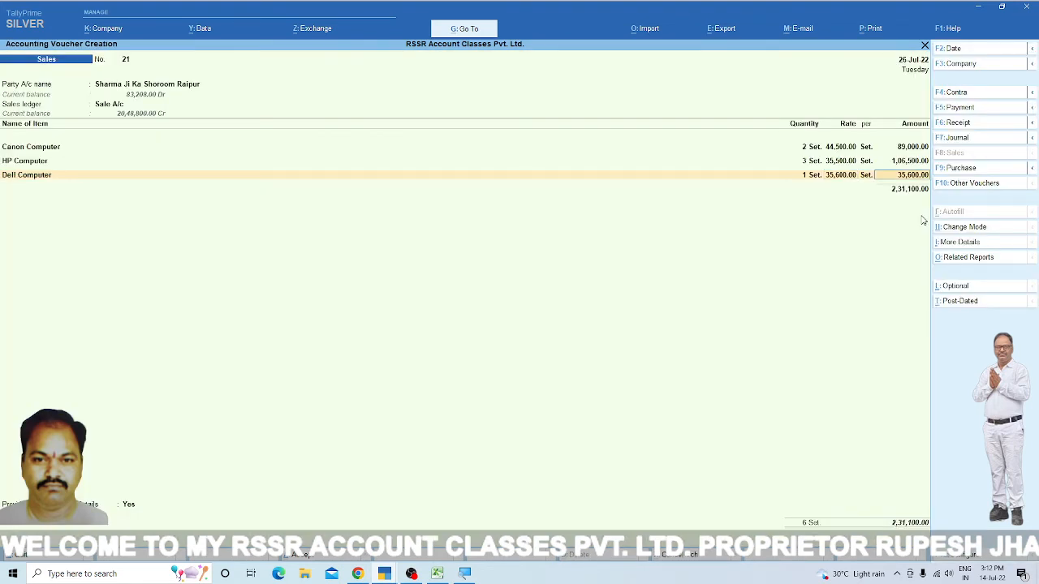
{"action": "key", "text": "Return"}
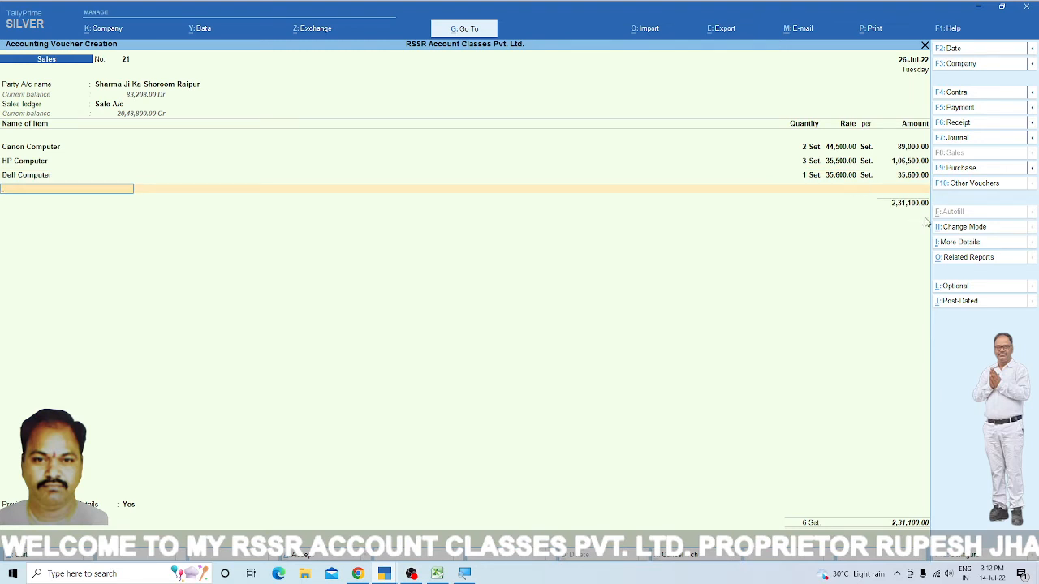
Step: Finish the item list and add the CGST and SGST ledgers with their calculated amounts to the sales voucher
{"action": "key", "text": "Return"}
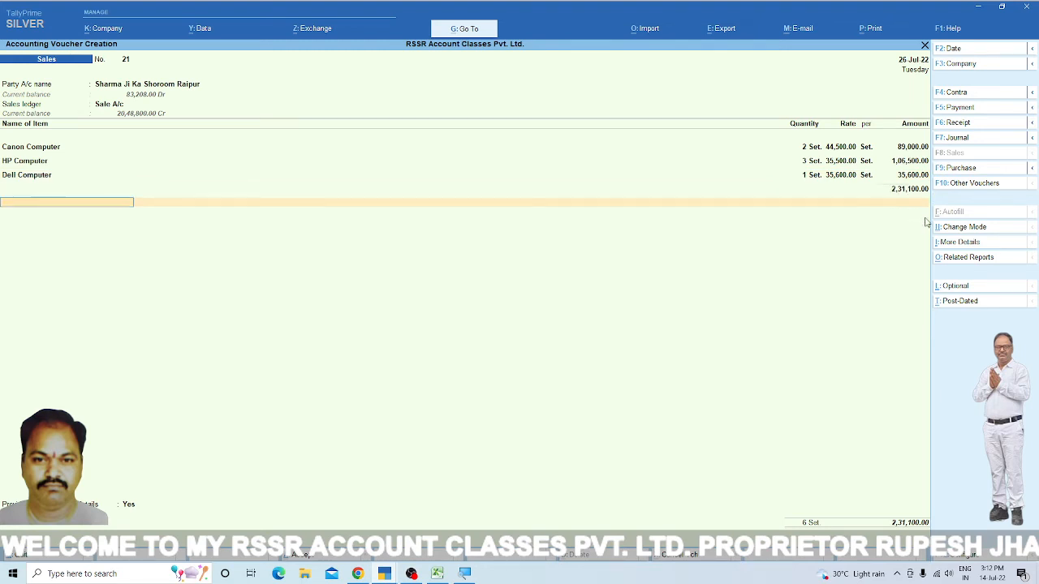
{"action": "type", "text": "Cg"}
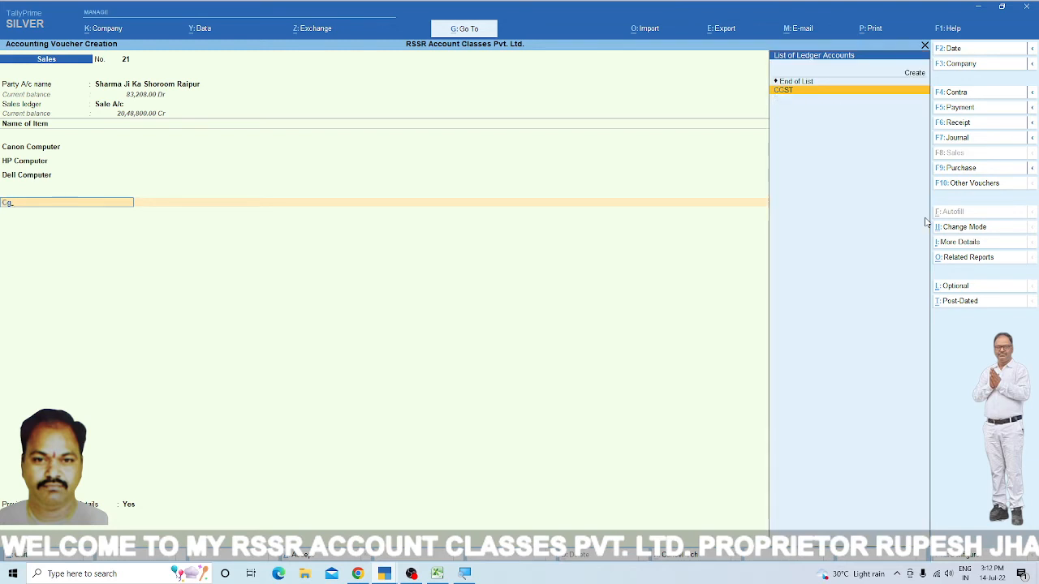
{"action": "key", "text": "Return"}
{"action": "key", "text": "Return"}
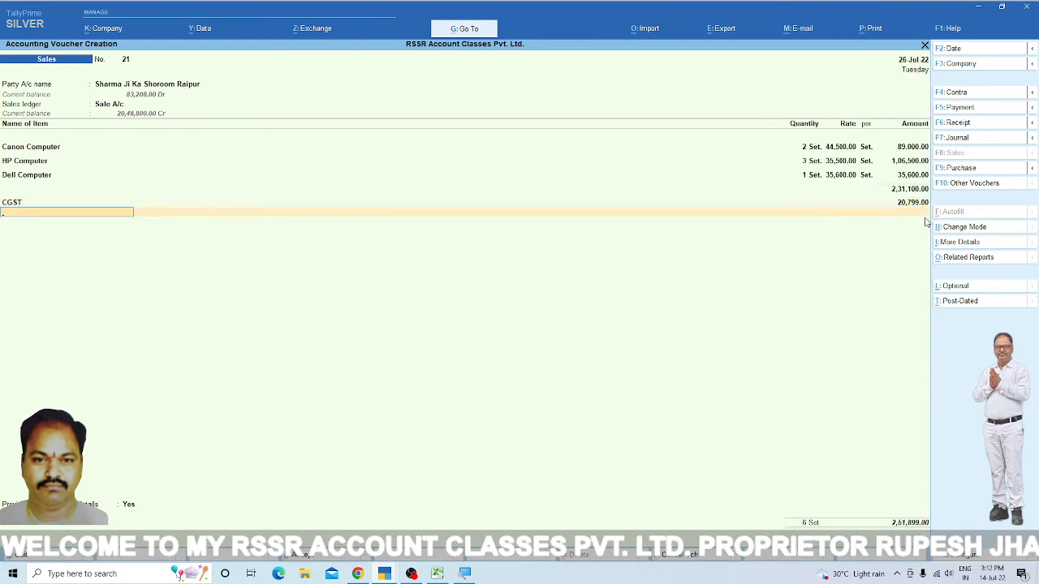
{"action": "type", "text": "Sg"}
{"action": "key", "text": "Return"}
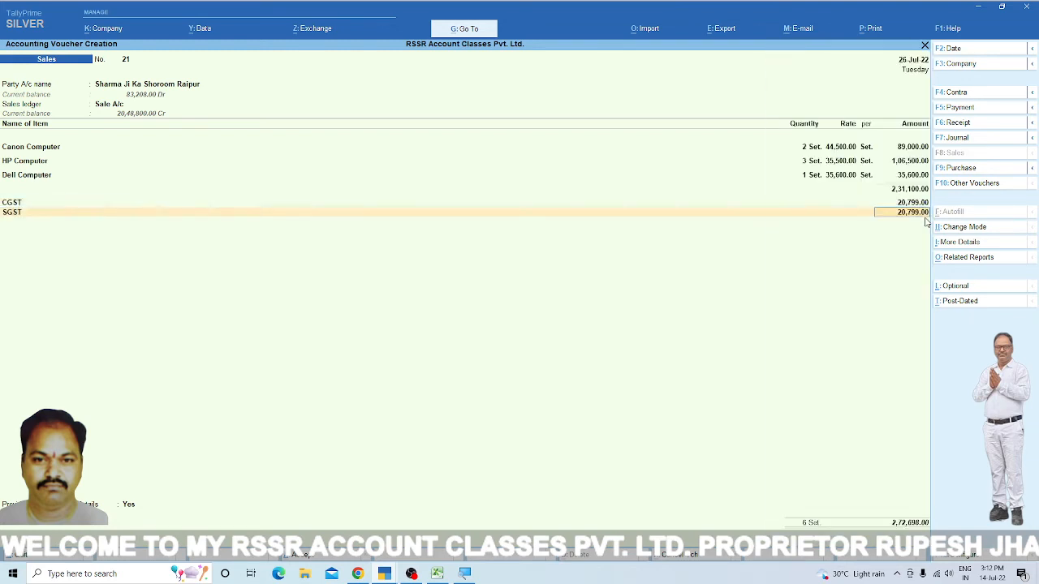
{"action": "key", "text": "Return"}
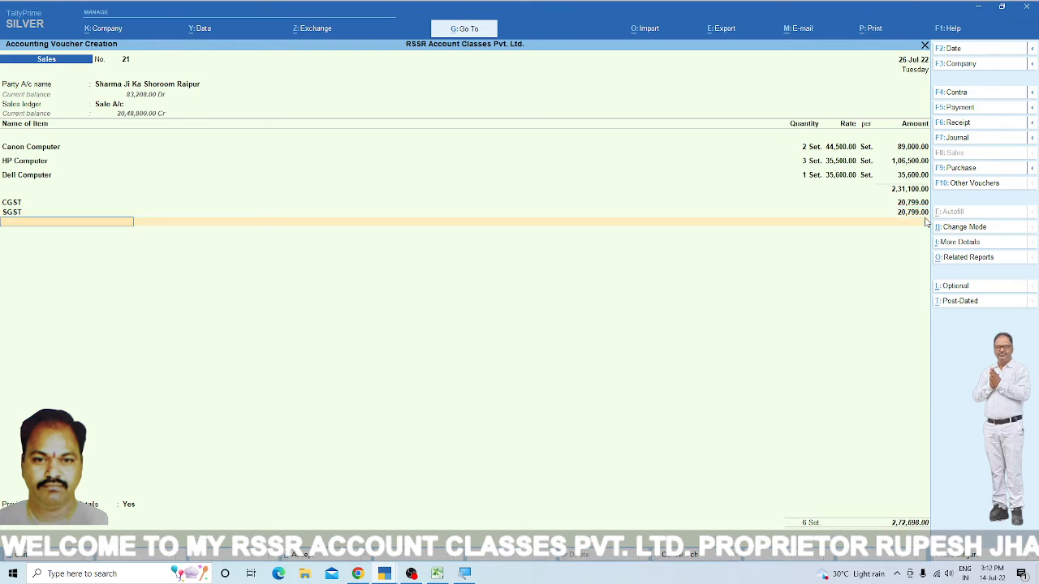
Step: Add the TCS Sale @ 0.100% ledger at 0.10 % below SGST and finish the ledger list
{"action": "type", "text": "Tc"}
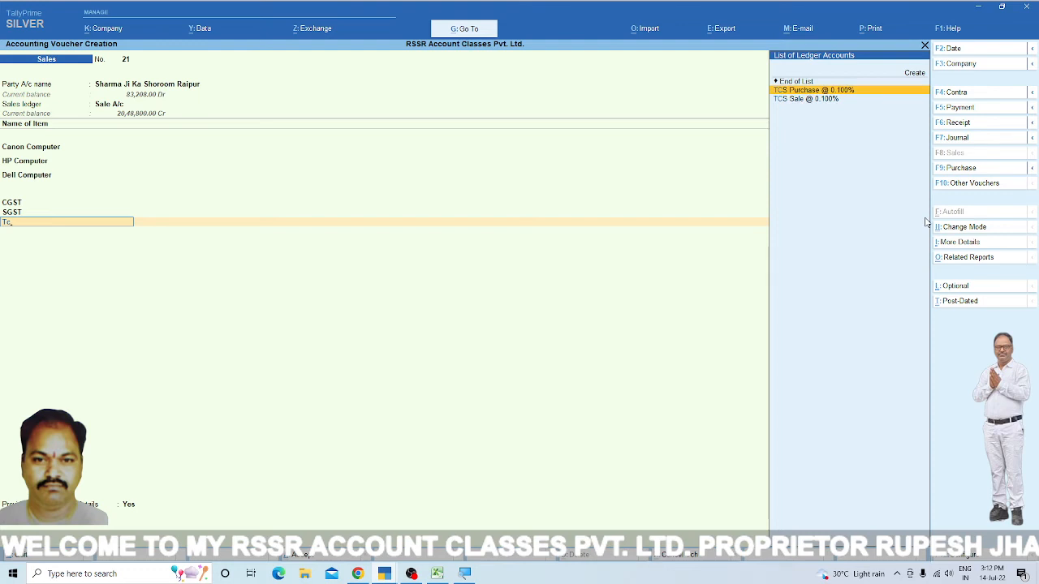
{"action": "key", "text": "Down"}
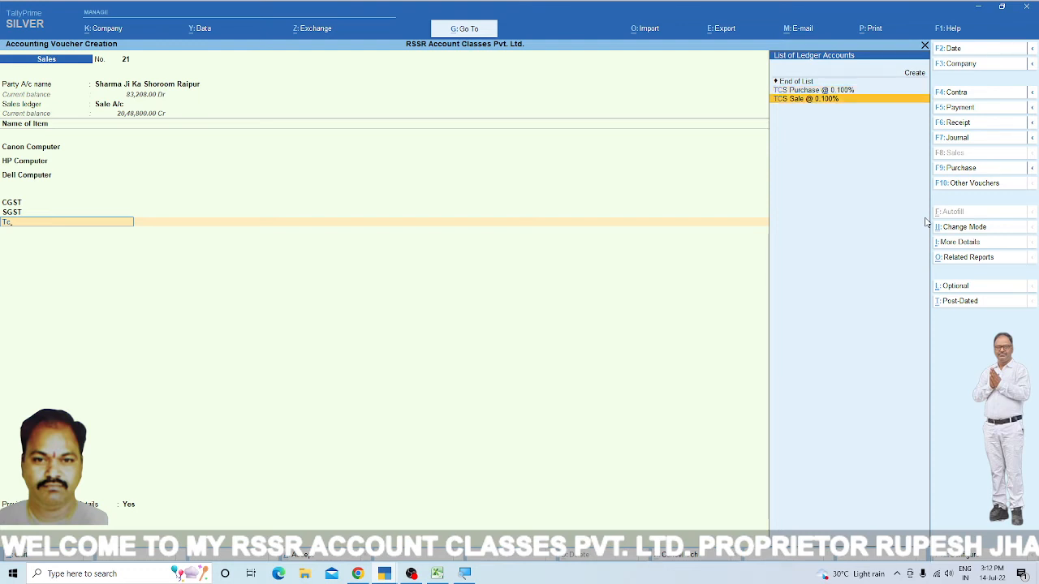
{"action": "key", "text": "Return"}
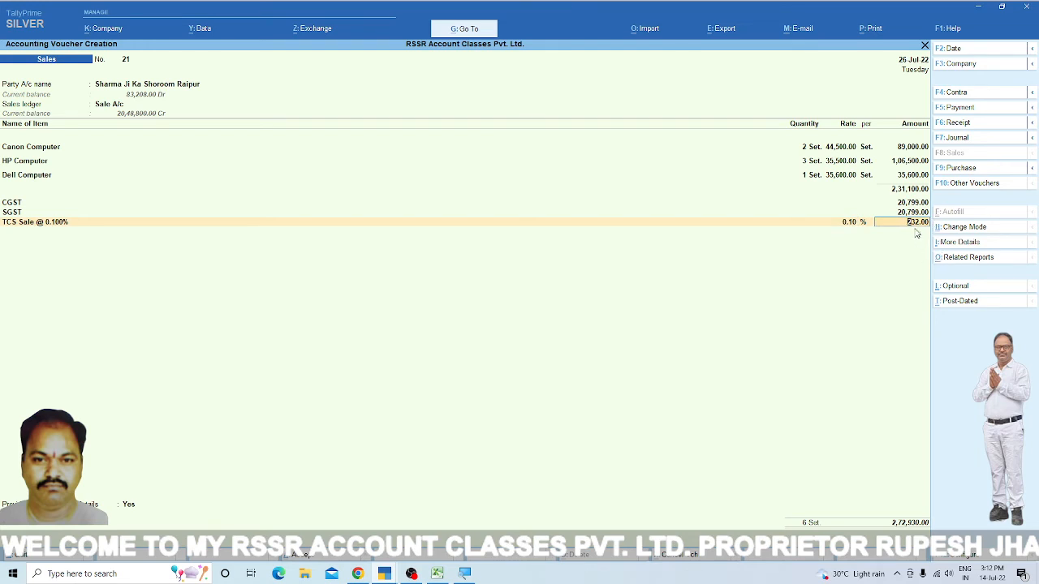
{"action": "key", "text": "Return"}
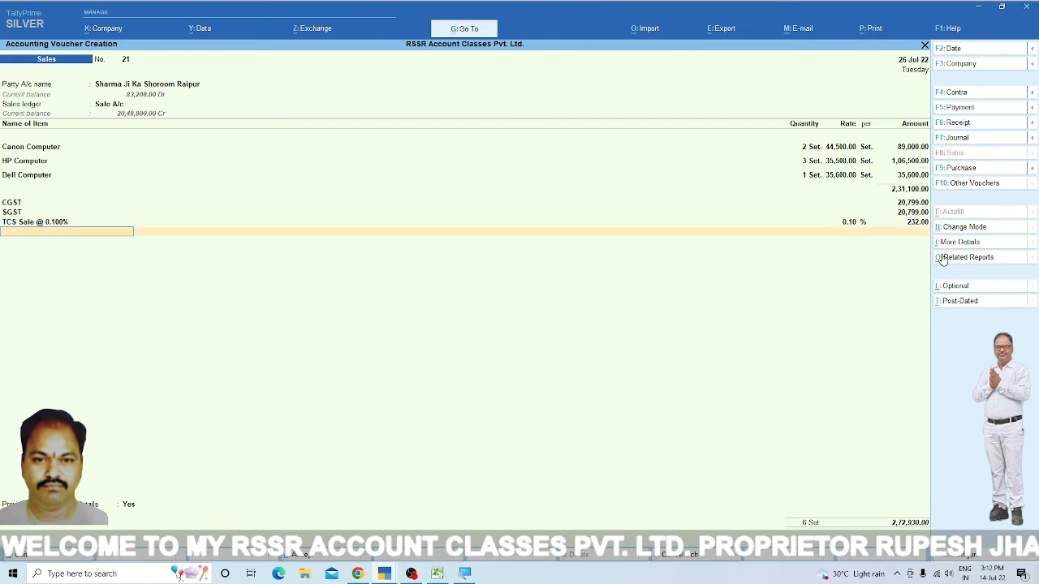
{"action": "key", "text": "Return"}
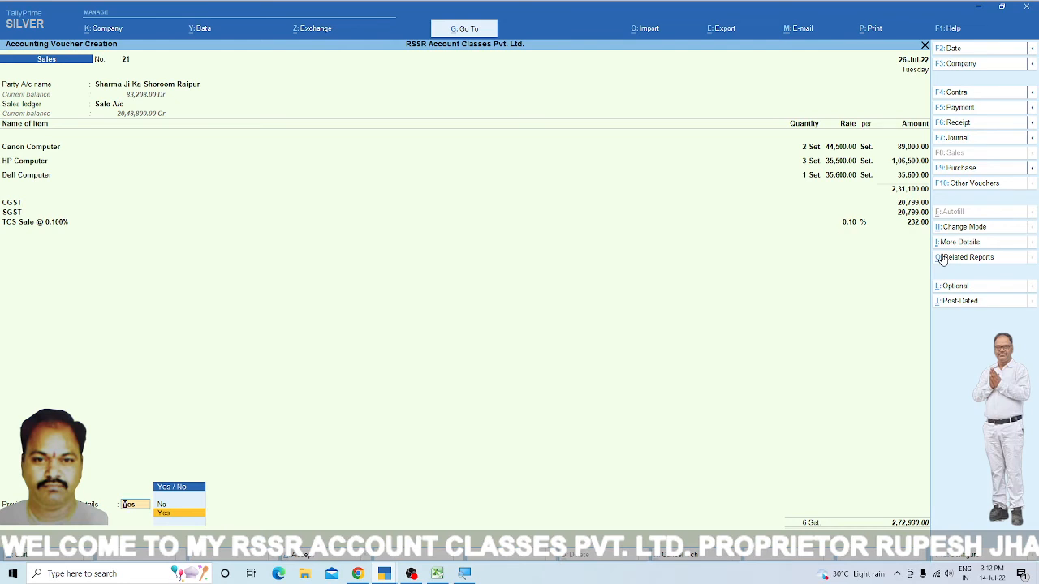
Step: Open the voucher's e-Way Bill details and accept them with the default consignor, consignee and transport values
{"action": "key", "text": "Return"}
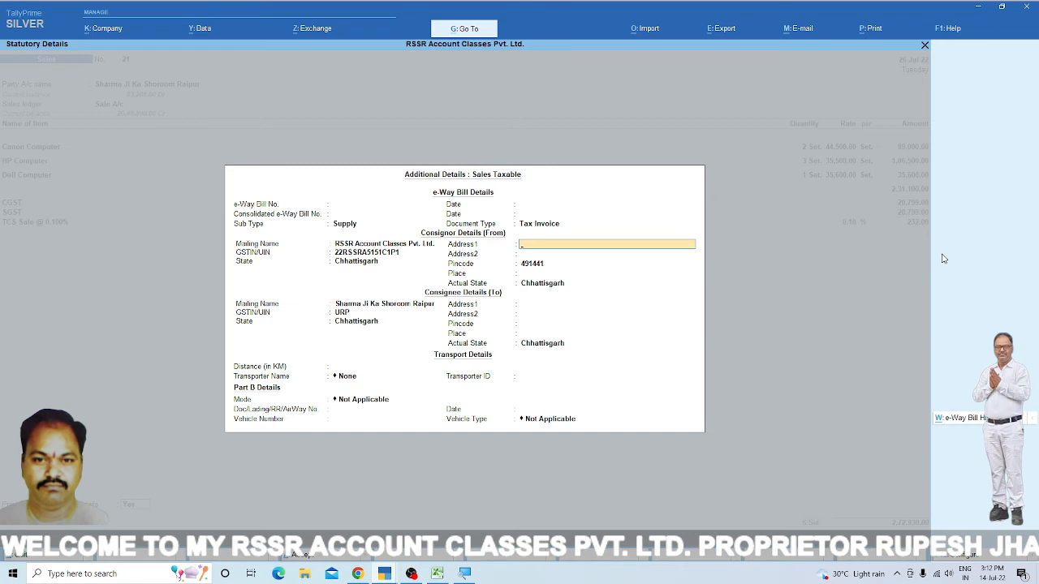
{"action": "key", "text": "Return"}
{"action": "key", "text": "Return"}
{"action": "key", "text": "Return"}
{"action": "key", "text": "Return"}
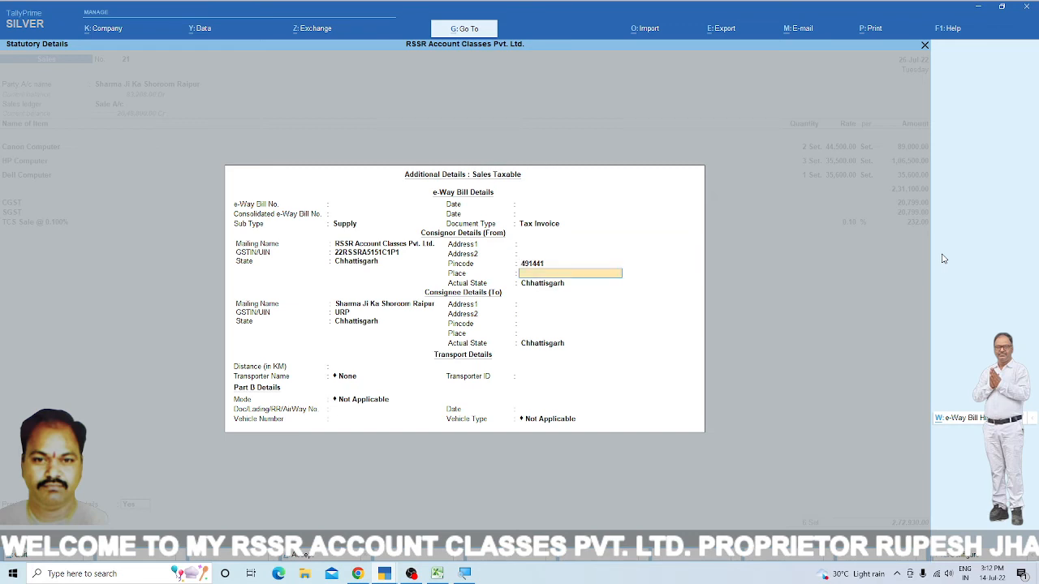
{"action": "key", "text": "Return"}
{"action": "key", "text": "Return"}
{"action": "key", "text": "Return"}
{"action": "key", "text": "Return"}
{"action": "key", "text": "Return"}
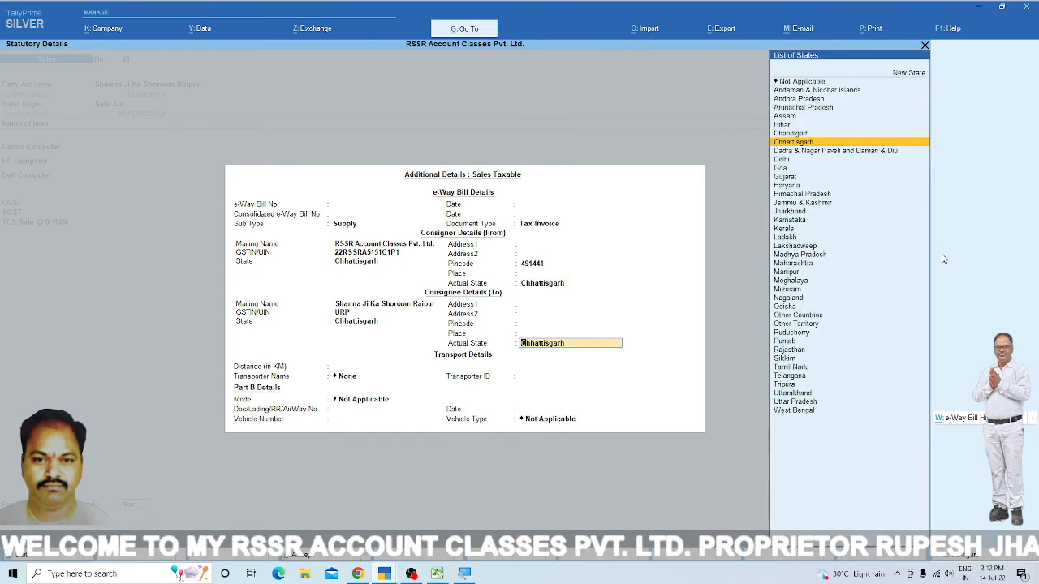
{"action": "key", "text": "Return"}
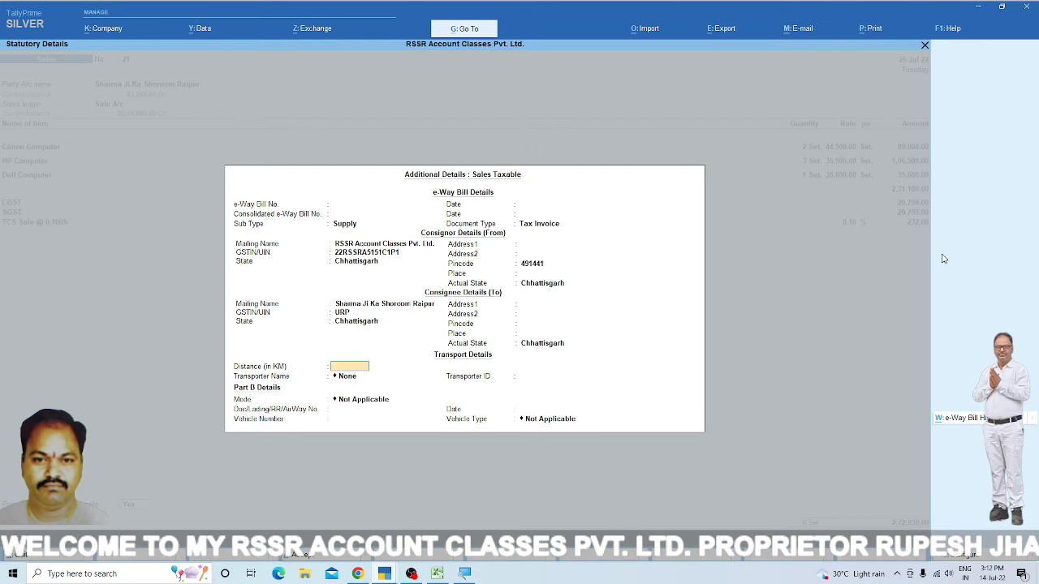
{"action": "key", "text": "Return"}
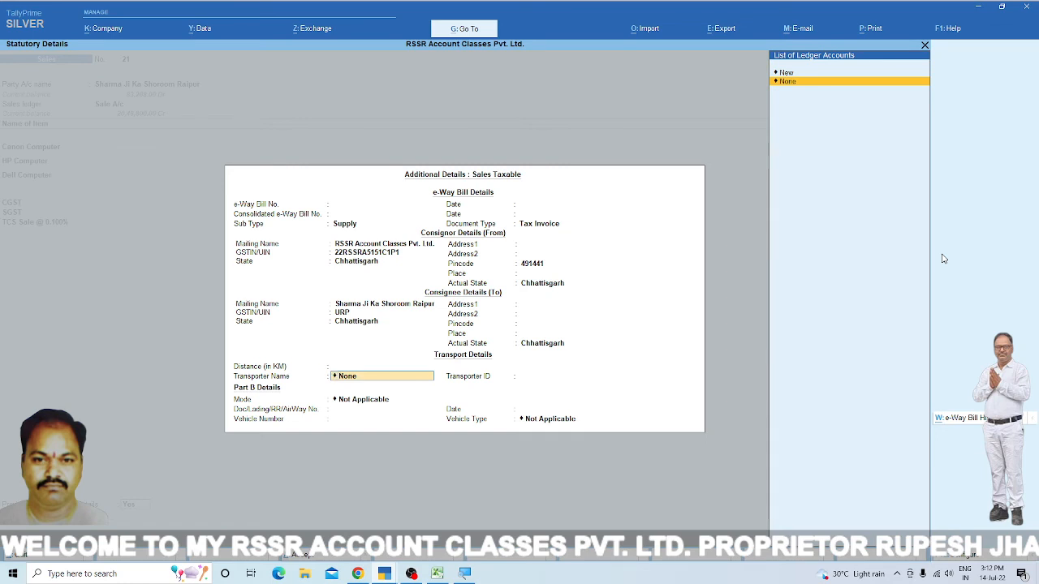
{"action": "key", "text": "Return"}
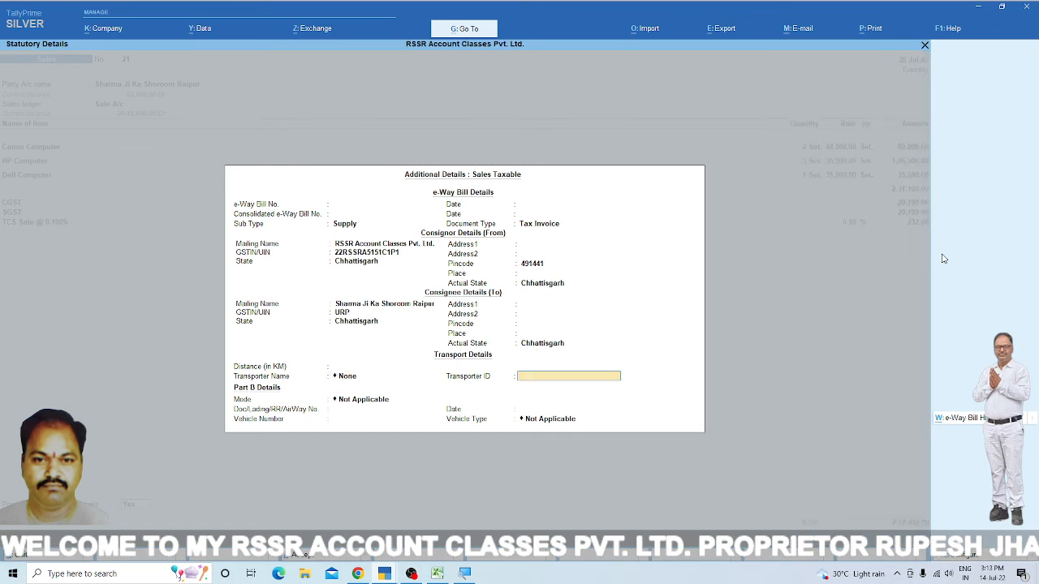
{"action": "key", "text": "Return"}
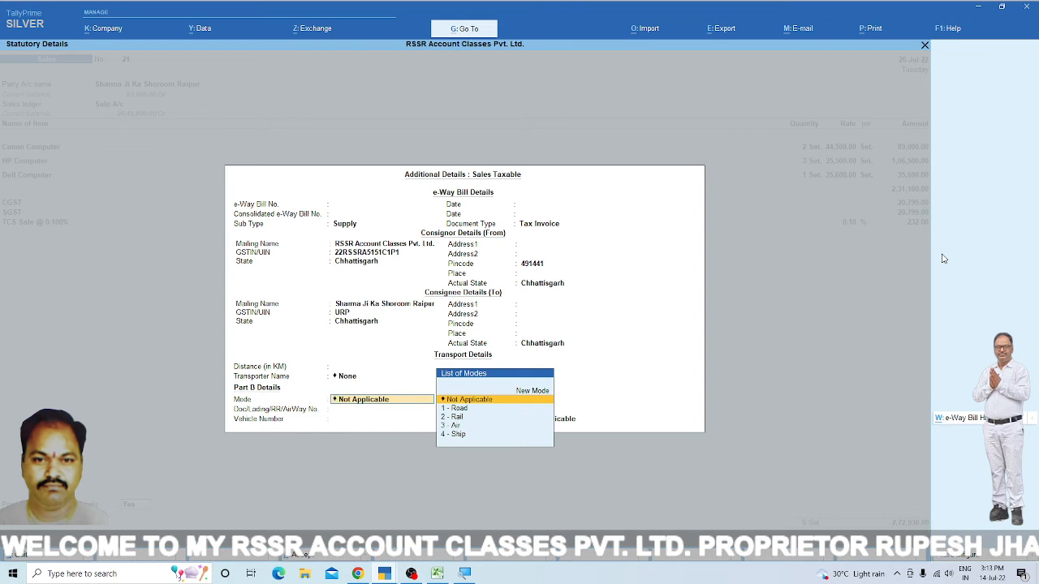
{"action": "key", "text": "ctrl+a"}
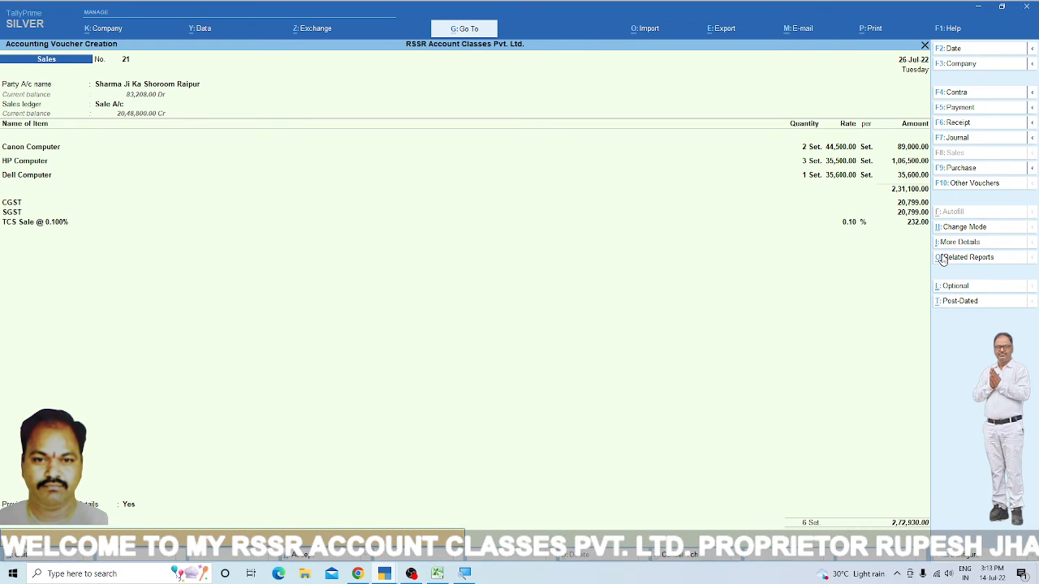
Step: Save the sales voucher without a narration, decline sending it for e-Way Bill generation, and leave voucher entry
{"action": "key", "text": "Return"}
{"action": "key", "text": "Return"}
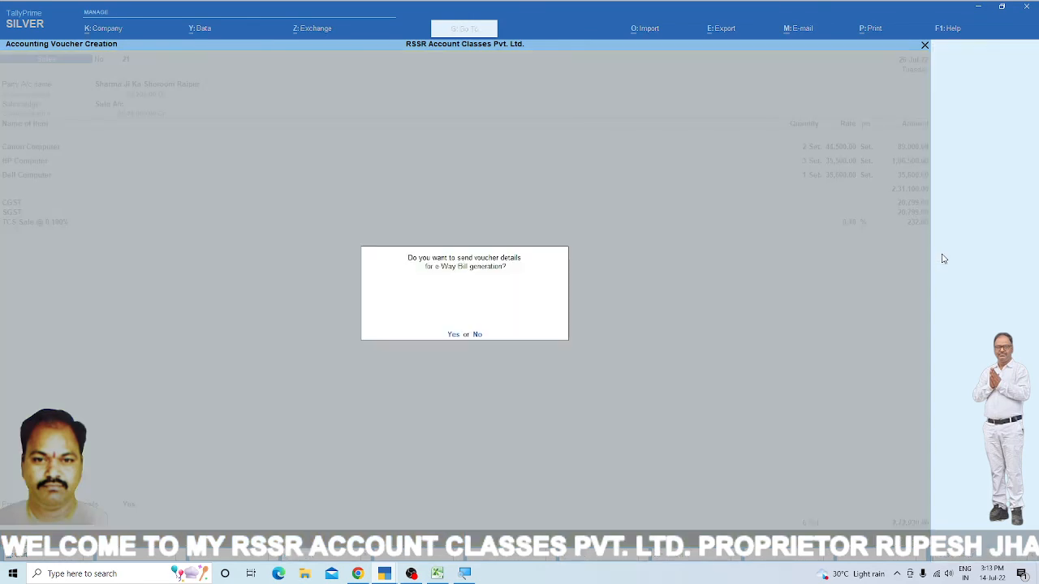
{"action": "key", "text": "n"}
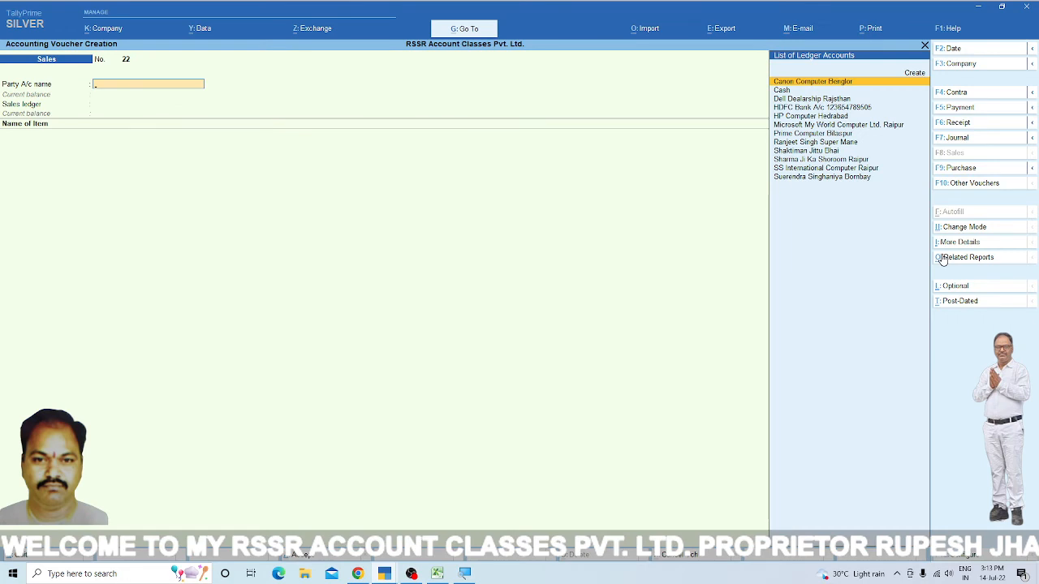
{"action": "key", "text": "Escape"}
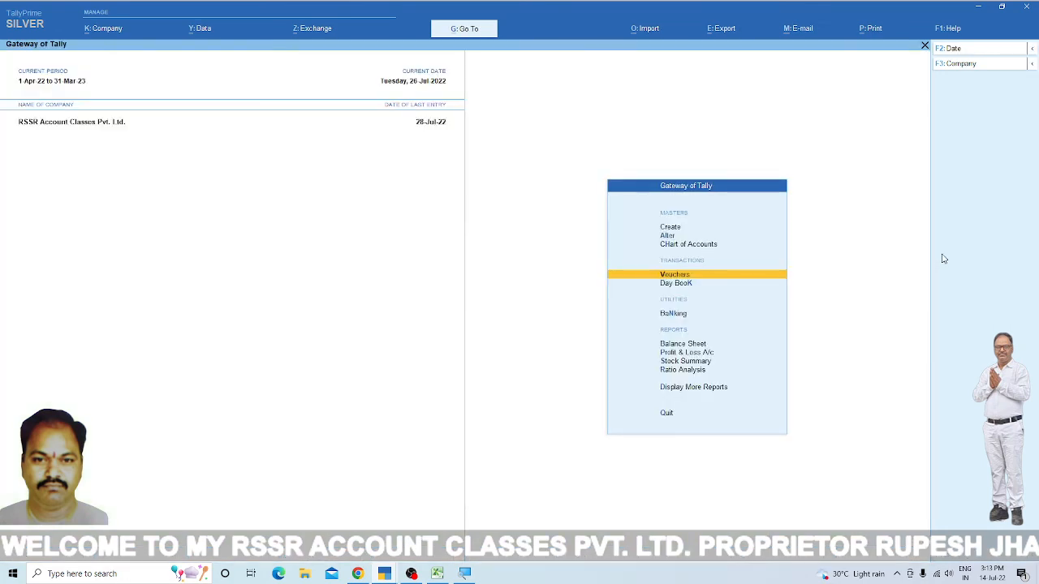
Step: Open the Balance Sheet and drill down through Current Liabilities into the Duties & Taxes group
{"action": "key", "text": "Down"}
{"action": "key", "text": "Down"}
{"action": "key", "text": "Down"}
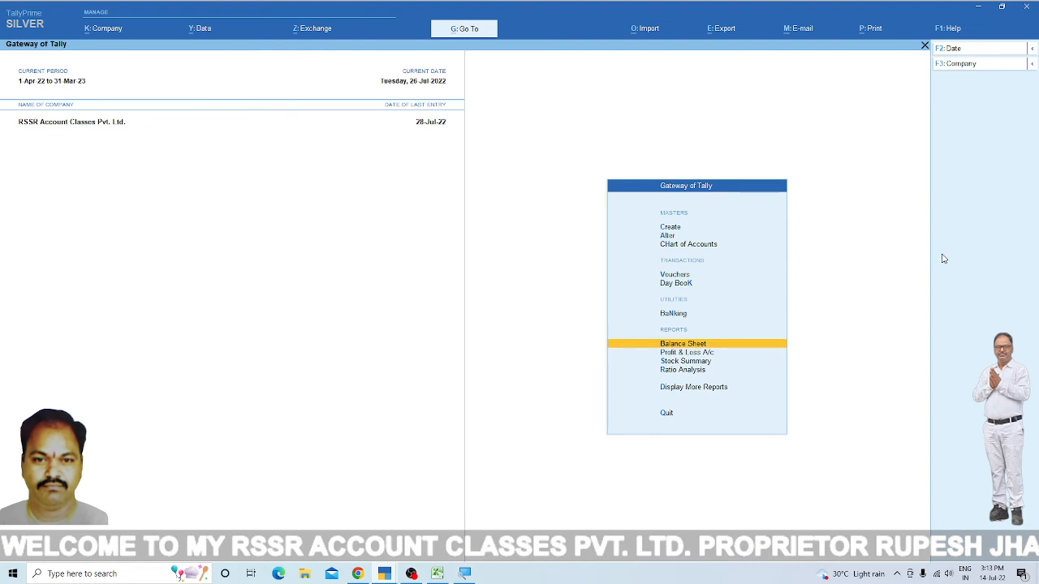
{"action": "key", "text": "Return"}
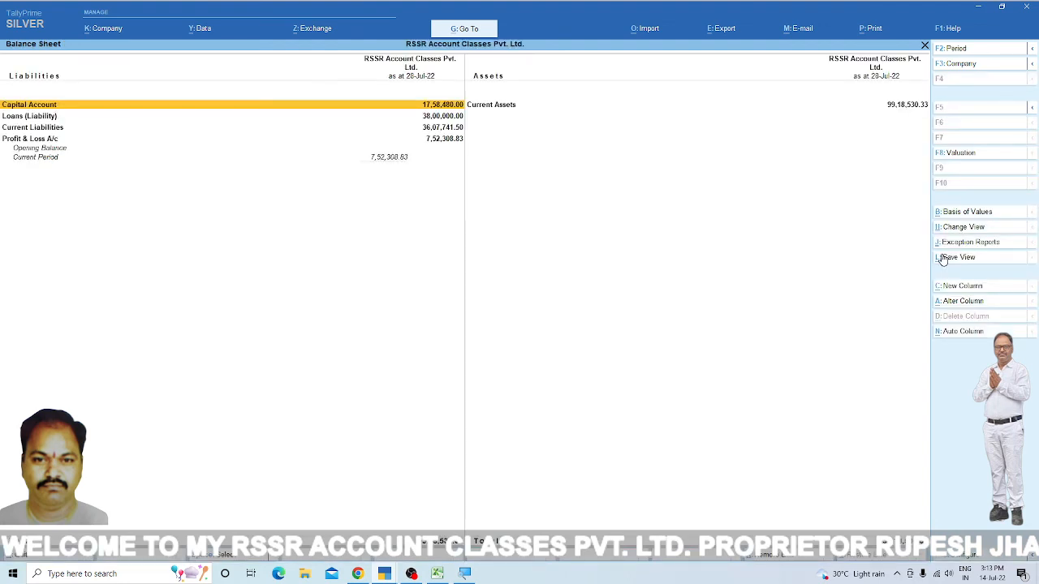
{"action": "key", "text": "Down"}
{"action": "key", "text": "Down"}
{"action": "key", "text": "Return"}
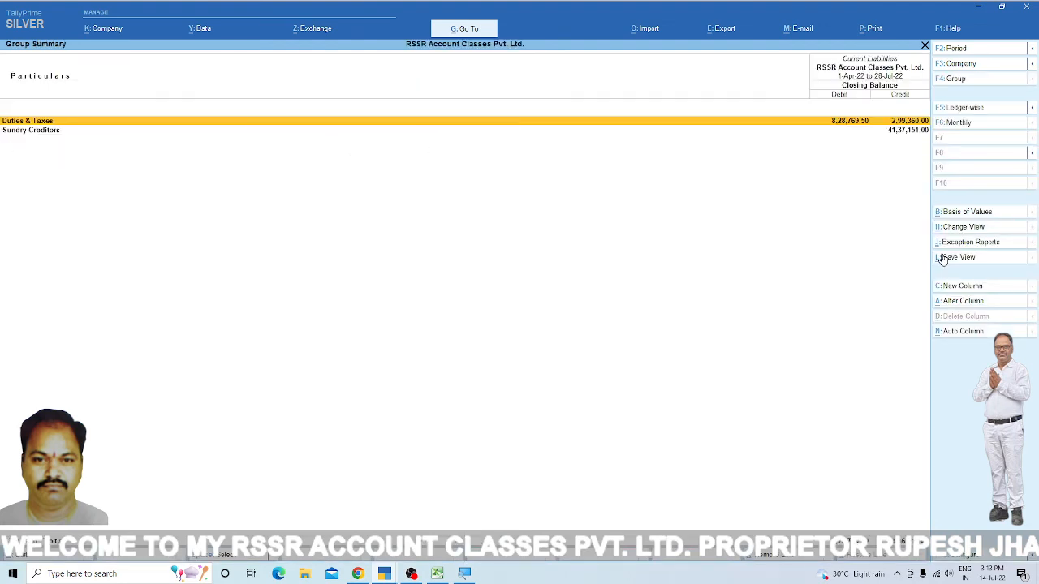
{"action": "key", "text": "Return"}
Step: Open the July vouchers of the TCS Purchase @ 0.100% ledger and set the report period to start on 1-4-22
{"action": "key", "text": "Down"}
{"action": "key", "text": "Down"}
{"action": "key", "text": "Down"}
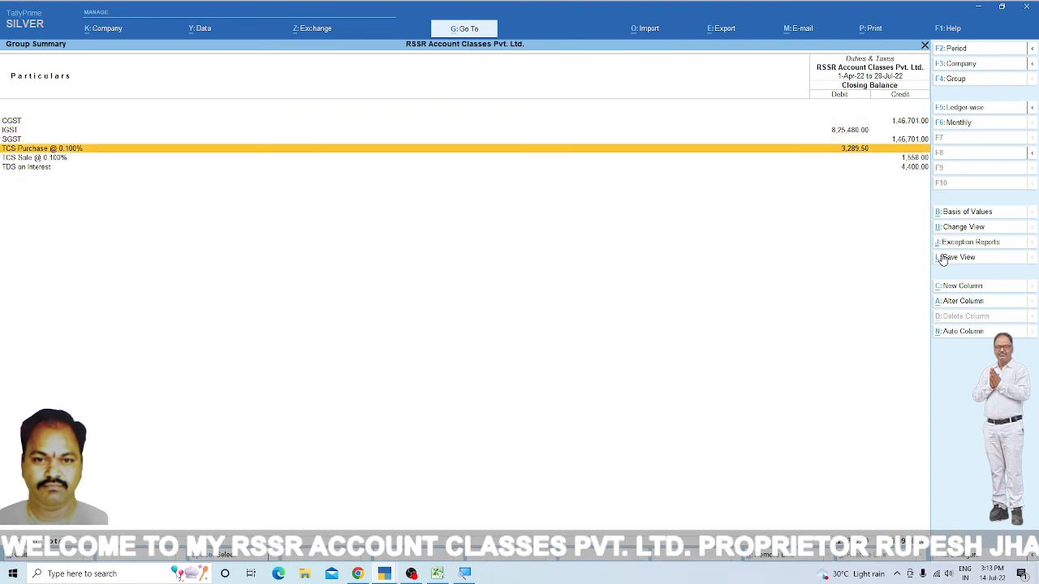
{"action": "key", "text": "Return"}
{"action": "key", "text": "Return"}
{"action": "key", "text": "F2"}
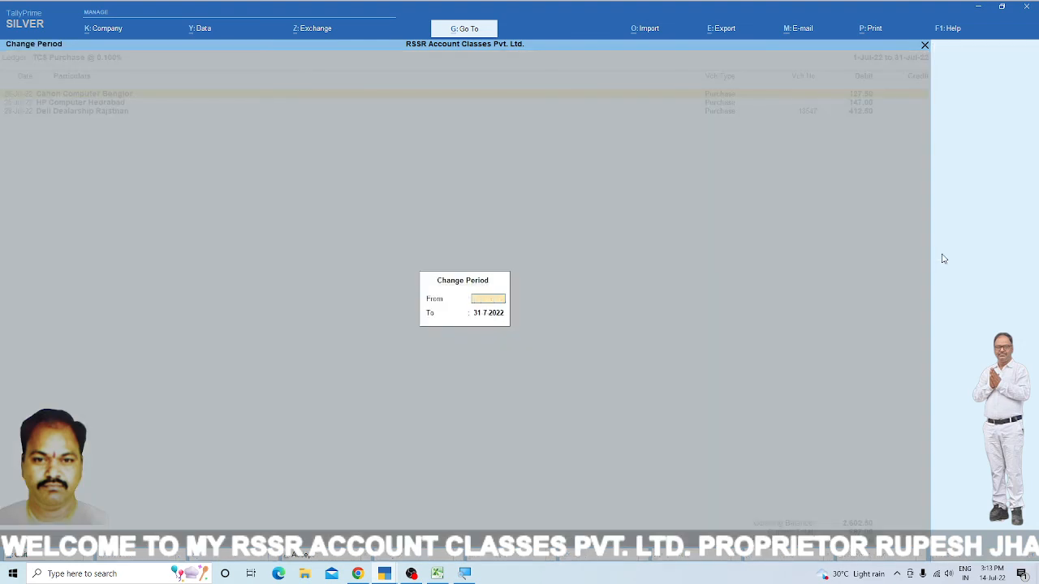
{"action": "type", "text": "1-4-22"}
{"action": "key", "text": "Return"}
{"action": "key", "text": "Return"}
Step: Examine the purchase entries and total of the TCS Purchase @ 0.100% ledger, then return to the Duties & Taxes summary
{"action": "key", "text": "Down"}
{"action": "key", "text": "Down"}
{"action": "key", "text": "Down"}
{"action": "key", "text": "Down"}
{"action": "key", "text": "Down"}
{"action": "key", "text": "Down"}
{"action": "key", "text": "Down"}
{"action": "key", "text": "Down"}
{"action": "key", "text": "Down"}
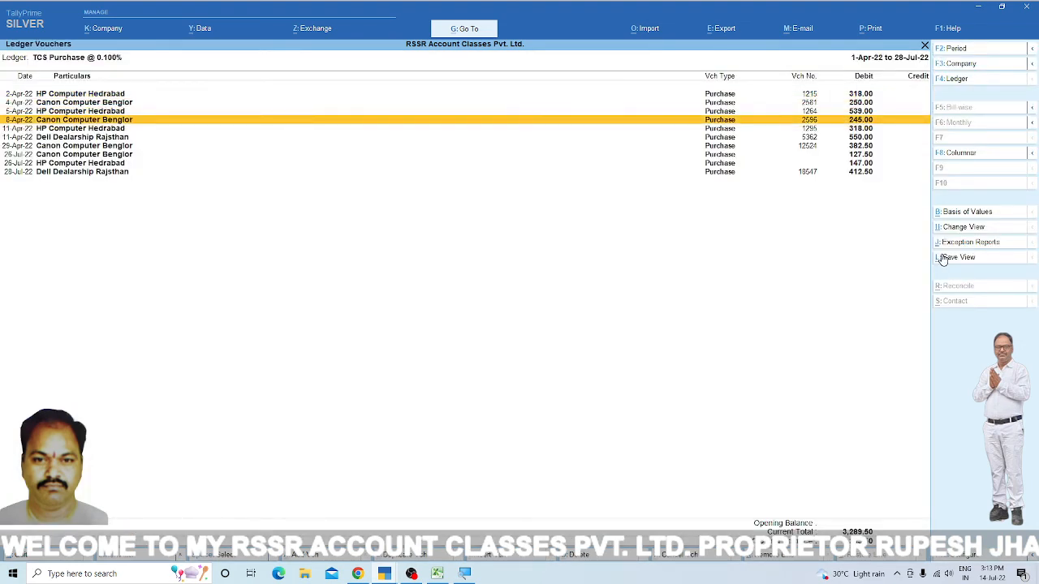
{"action": "key", "text": "Up"}
{"action": "key", "text": "Up"}
{"action": "key", "text": "Up"}
{"action": "key", "text": "Up"}
{"action": "key", "text": "Up"}
{"action": "key", "text": "Up"}
{"action": "key", "text": "Up"}
{"action": "key", "text": "Up"}
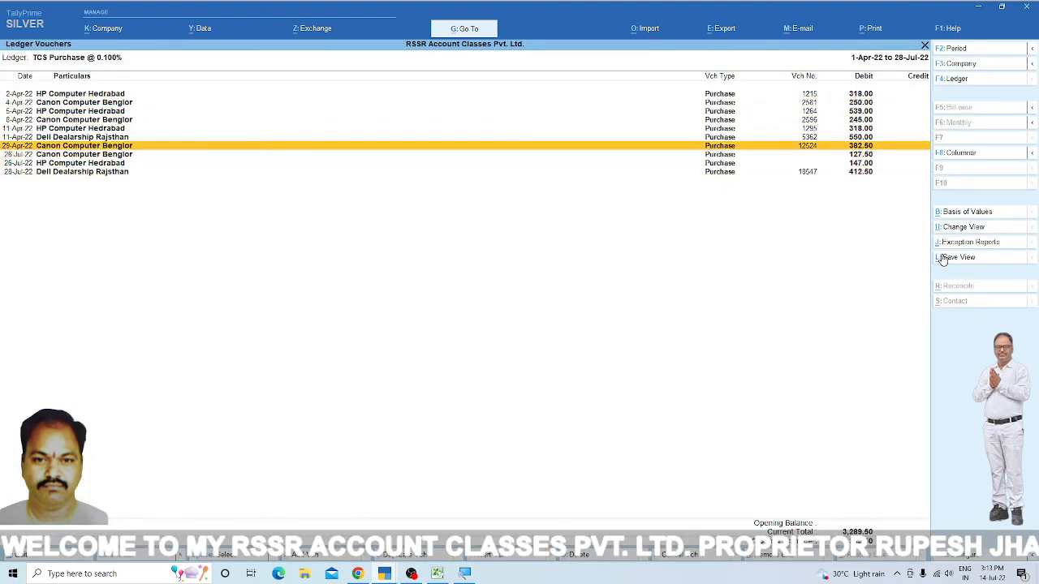
{"action": "key", "text": "Up"}
{"action": "key", "text": "Down"}
{"action": "key", "text": "Down"}
{"action": "key", "text": "Down"}
{"action": "key", "text": "Down"}
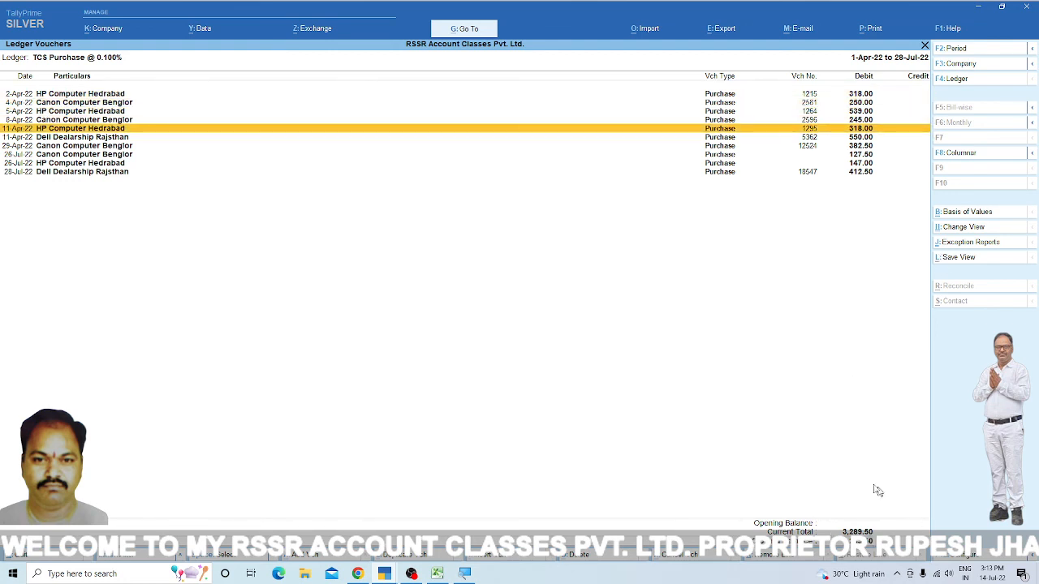
{"action": "key", "text": "Escape"}
{"action": "key", "text": "Escape"}
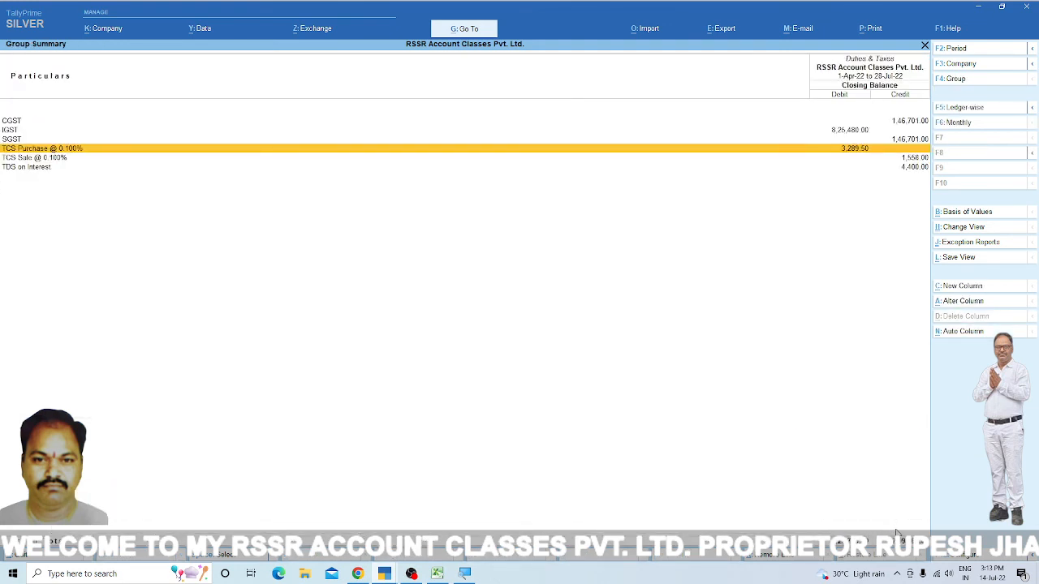
Step: Open the July vouchers of the TCS Sale @ 0.100% ledger and clear both period dates to cover 1-Apr-22 to 28-Jul-22
{"action": "key", "text": "Down"}
{"action": "key", "text": "Return"}
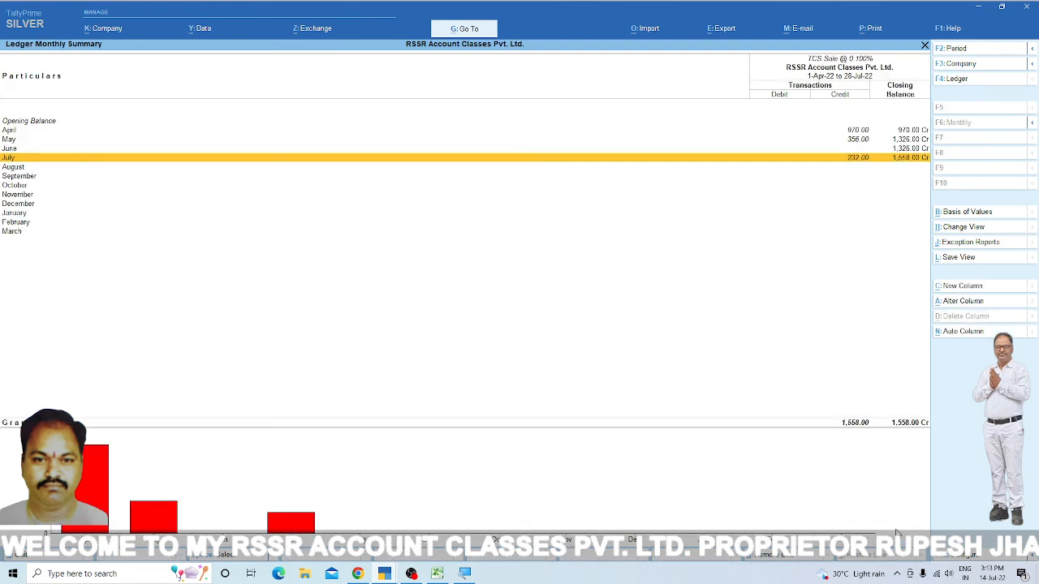
{"action": "key", "text": "Return"}
{"action": "key", "text": "F2"}
{"action": "key", "text": "BackSpace"}
{"action": "key", "text": "Return"}
{"action": "key", "text": "BackSpace"}
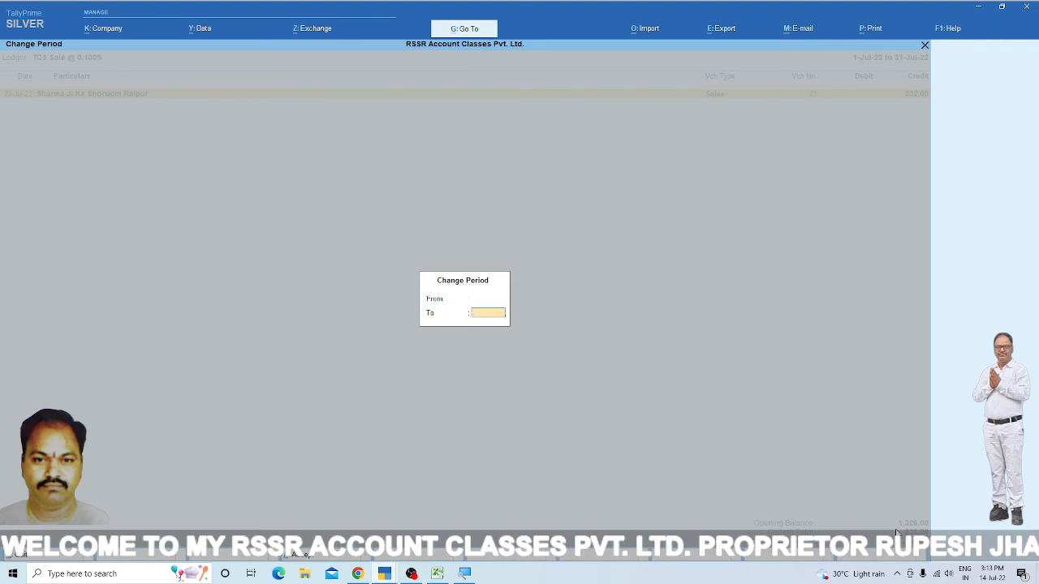
{"action": "key", "text": "Return"}
Step: Examine the sales entries and current total of the TCS Sale @ 0.100% ledger
{"action": "key", "text": "Down"}
{"action": "key", "text": "Down"}
{"action": "key", "text": "Down"}
{"action": "key", "text": "Down"}
{"action": "key", "text": "Down"}
{"action": "key", "text": "Down"}
{"action": "key", "text": "Down"}
{"action": "key", "text": "Down"}
{"action": "key", "text": "Down"}
{"action": "key", "text": "Down"}
{"action": "key", "text": "Down"}
{"action": "key", "text": "Down"}
{"action": "key", "text": "Down"}
{"action": "key", "text": "Down"}
{"action": "key", "text": "Down"}
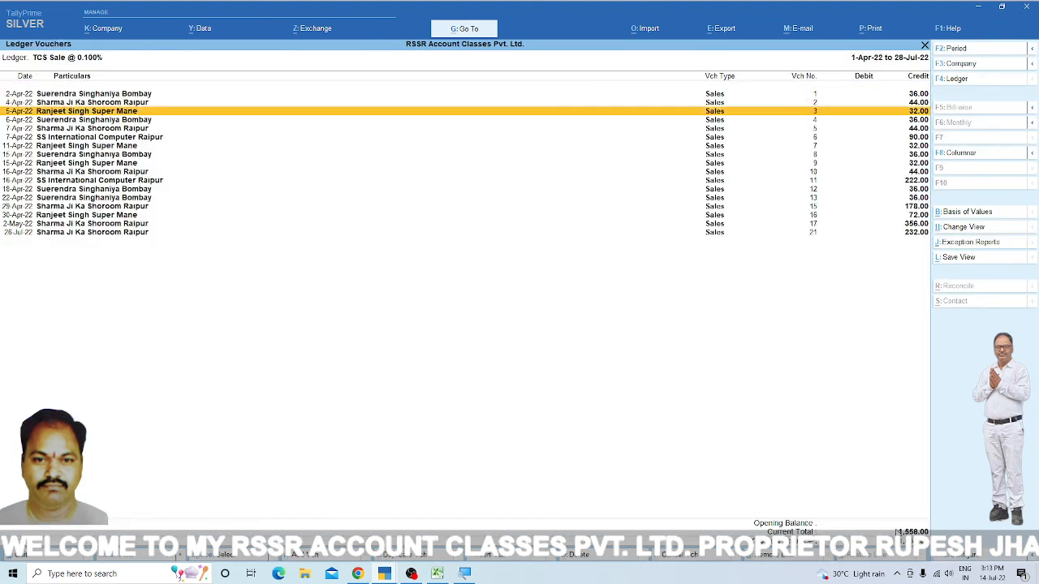
{"action": "key", "text": "Up"}
{"action": "key", "text": "Up"}
{"action": "key", "text": "Up"}
{"action": "key", "text": "Up"}
{"action": "key", "text": "Up"}
{"action": "key", "text": "Up"}
{"action": "key", "text": "Up"}
{"action": "key", "text": "Up"}
{"action": "key", "text": "Up"}
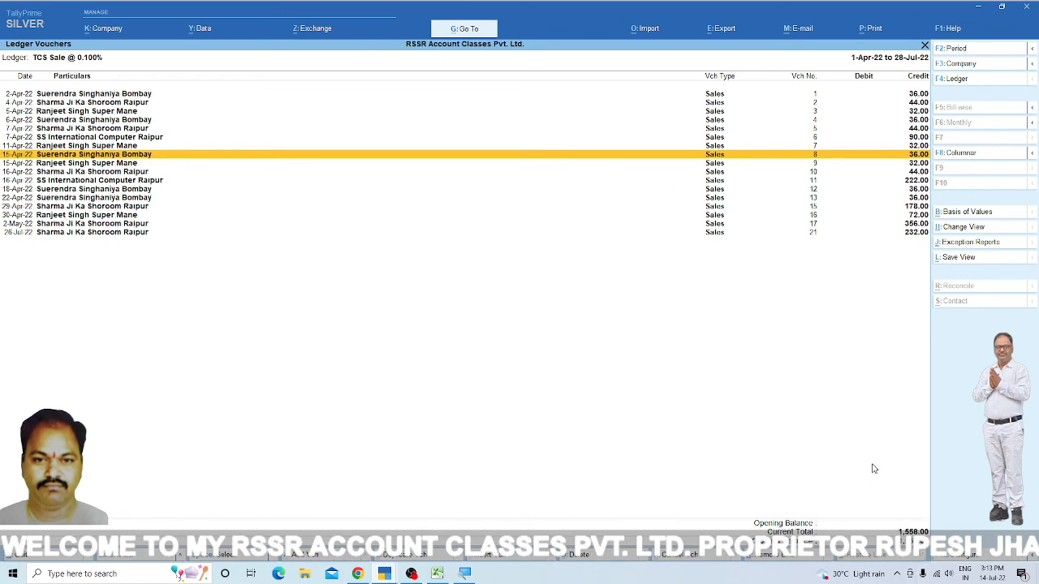
Step: Leave the TCS Sale ledger, close the Duties & Taxes and Balance Sheet reports, and return to the Gateway of Tally
{"action": "key", "text": "Escape"}
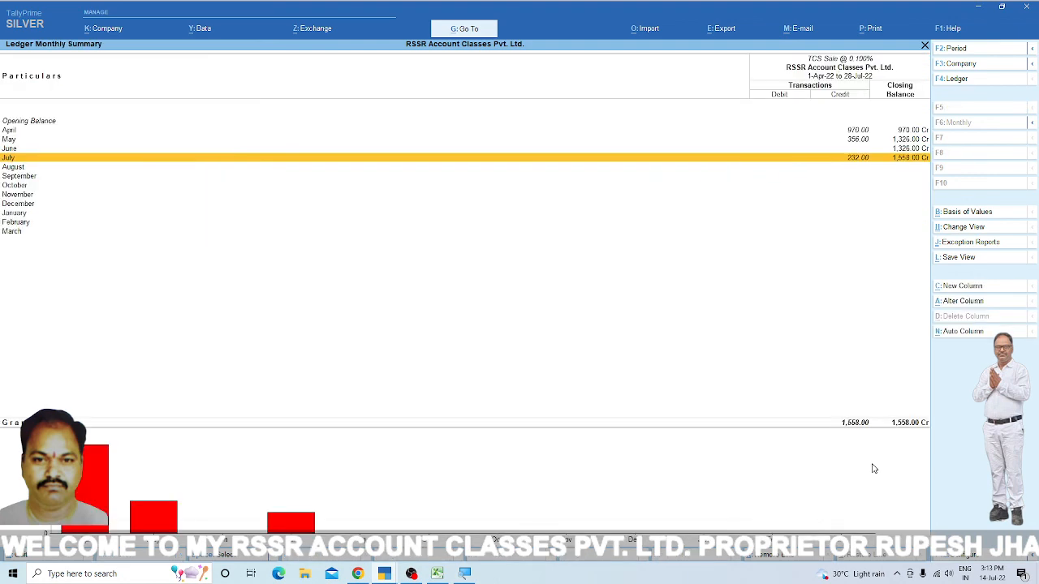
{"action": "key", "text": "Return"}
{"action": "key", "text": "Escape"}
{"action": "key", "text": "Escape"}
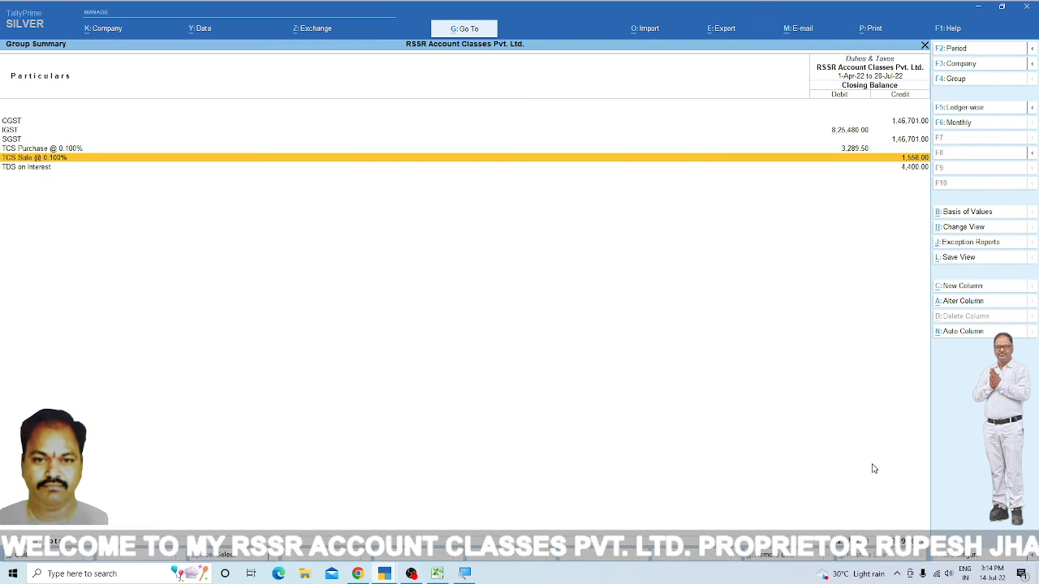
{"action": "key", "text": "Escape"}
{"action": "key", "text": "Escape"}
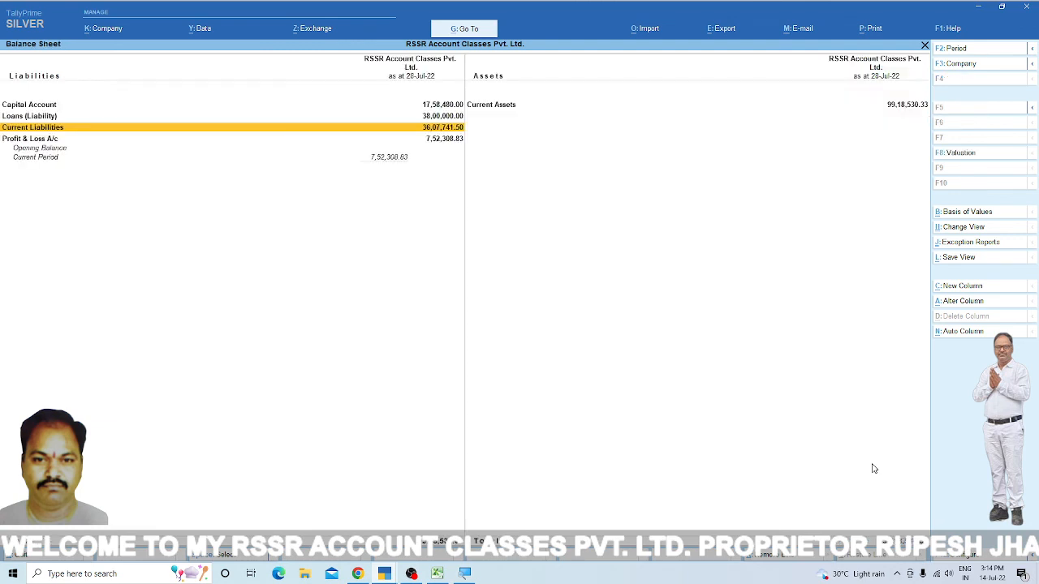
{"action": "key", "text": "Escape"}
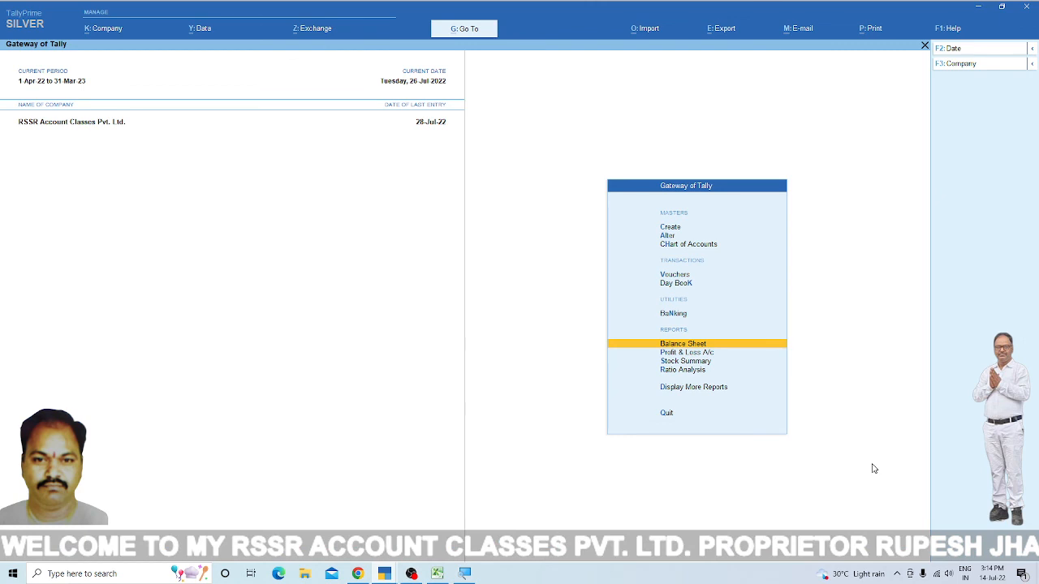